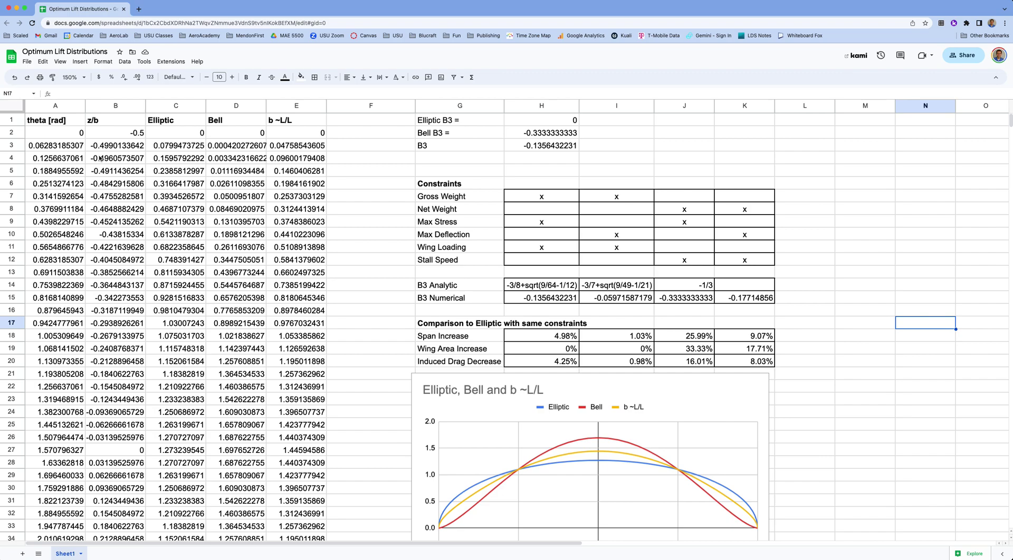
Step: Examine the theta [rad] column from its starting cell A2 down to the formula in A52
{"action": "left_click", "coordinate": [48, 134]}
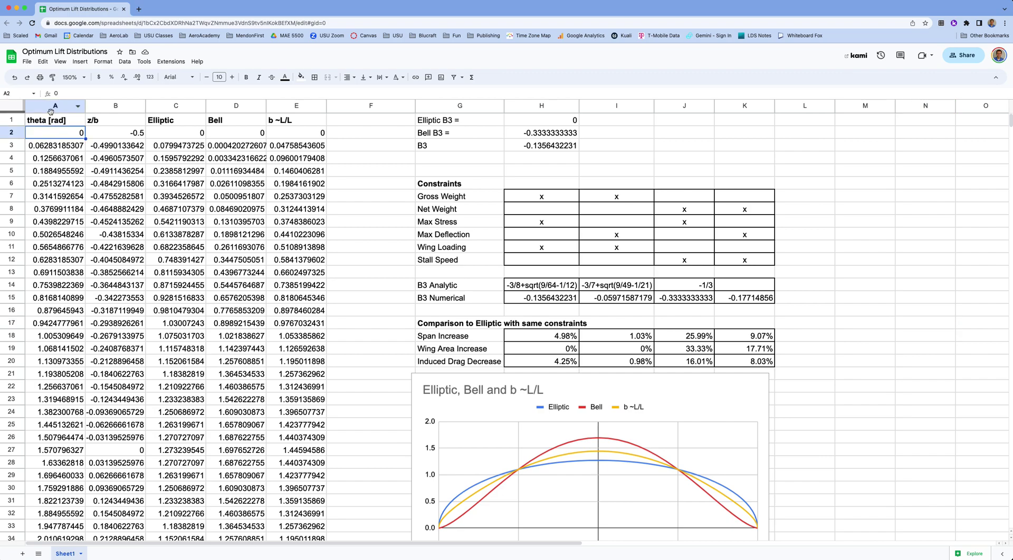
{"action": "left_click", "coordinate": [52, 108]}
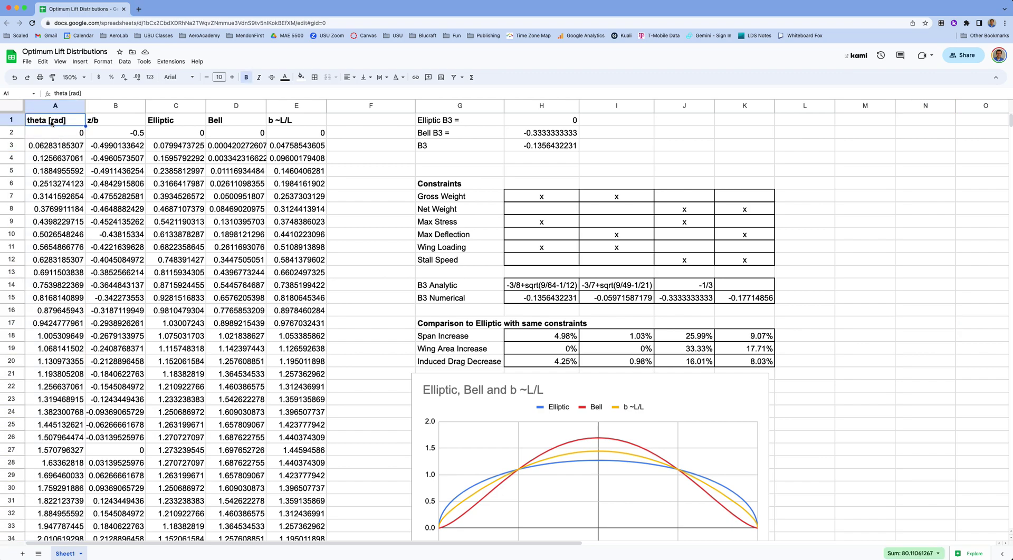
{"action": "left_click", "coordinate": [52, 131]}
{"action": "scroll", "coordinate": [72, 174], "scroll_direction": "down", "scroll_amount": 10}
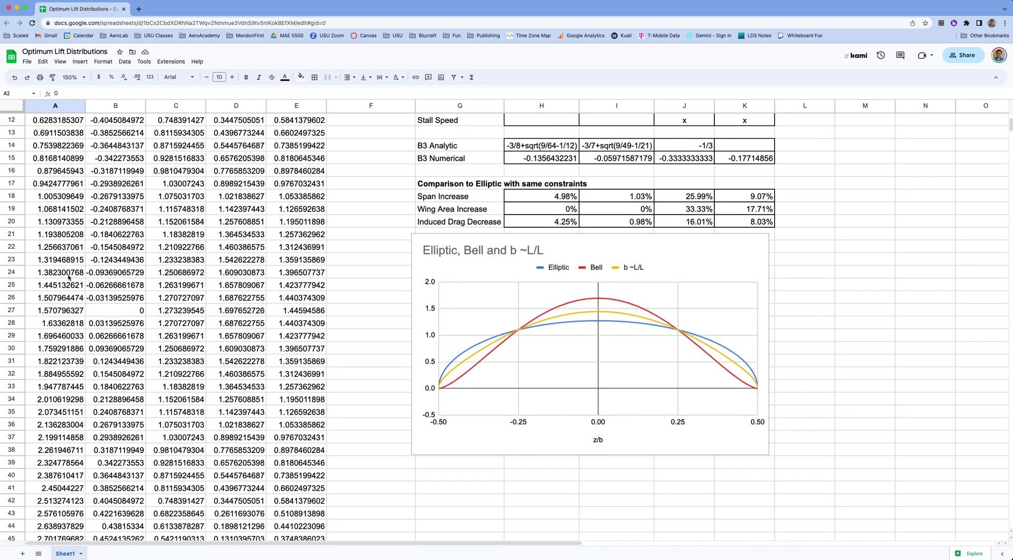
{"action": "left_click", "coordinate": [62, 476]}
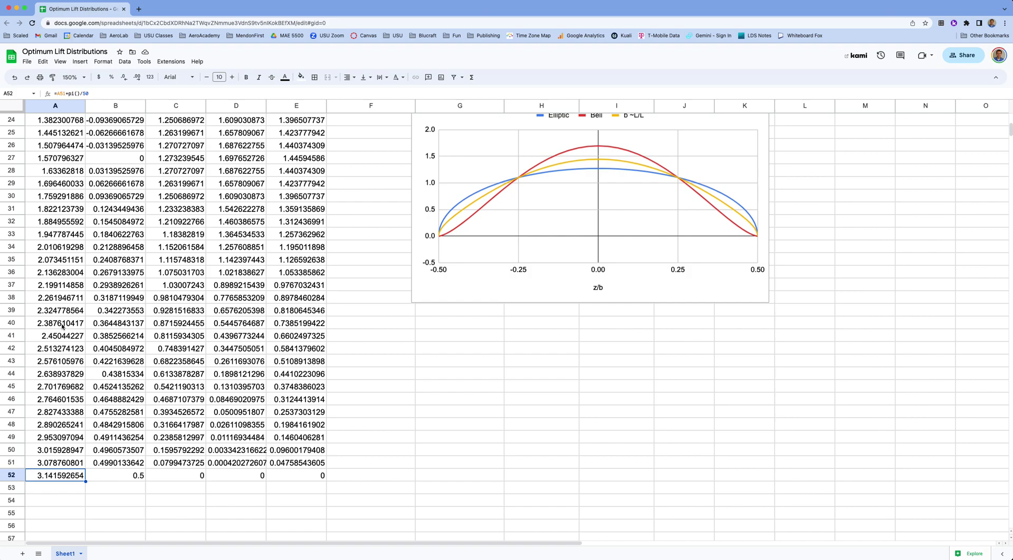
{"action": "scroll", "coordinate": [62, 325], "scroll_direction": "up", "scroll_amount": 3}
{"action": "scroll", "coordinate": [61, 325], "scroll_direction": "up", "scroll_amount": 6}
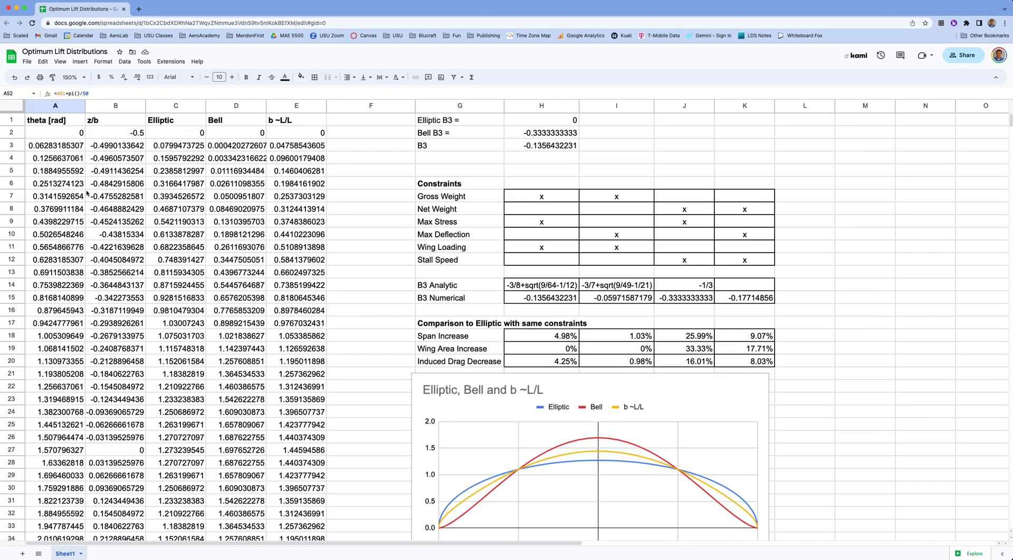
Step: Examine the z/b column's cosine formula from B2 to B52 and the theta cell A2 it references
{"action": "left_click", "coordinate": [101, 122]}
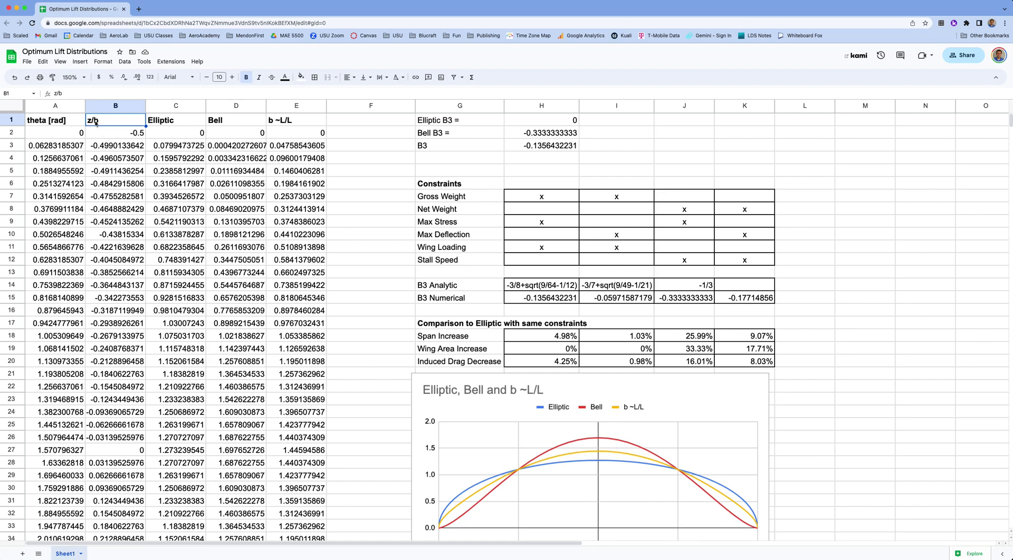
{"action": "left_click", "coordinate": [121, 132]}
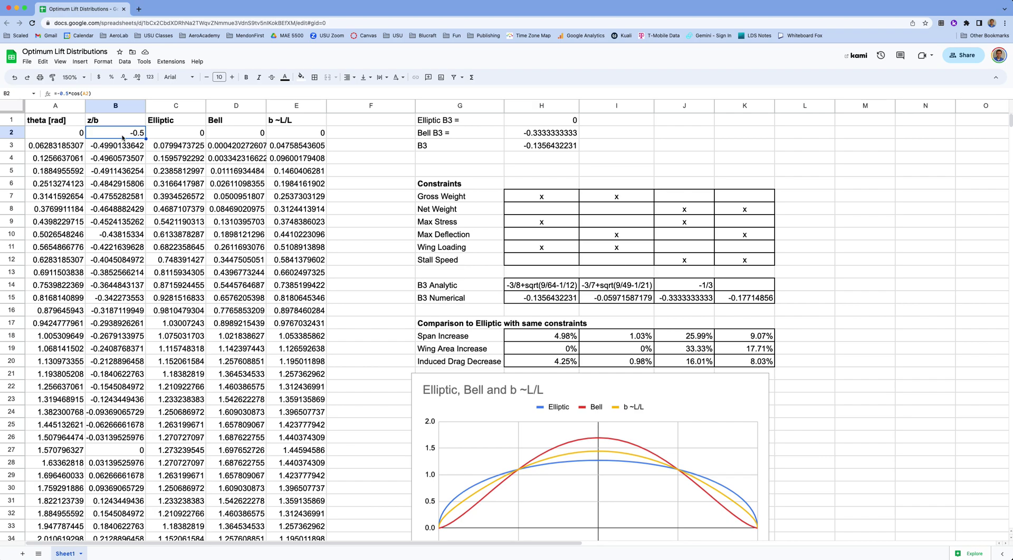
{"action": "scroll", "coordinate": [124, 417], "scroll_direction": "down", "scroll_amount": 10}
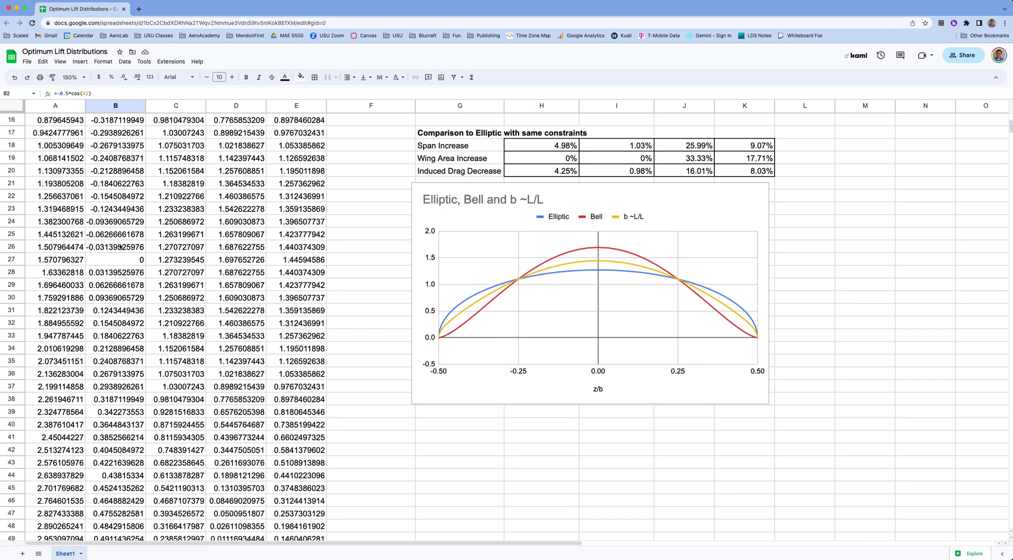
{"action": "left_click", "coordinate": [124, 415]}
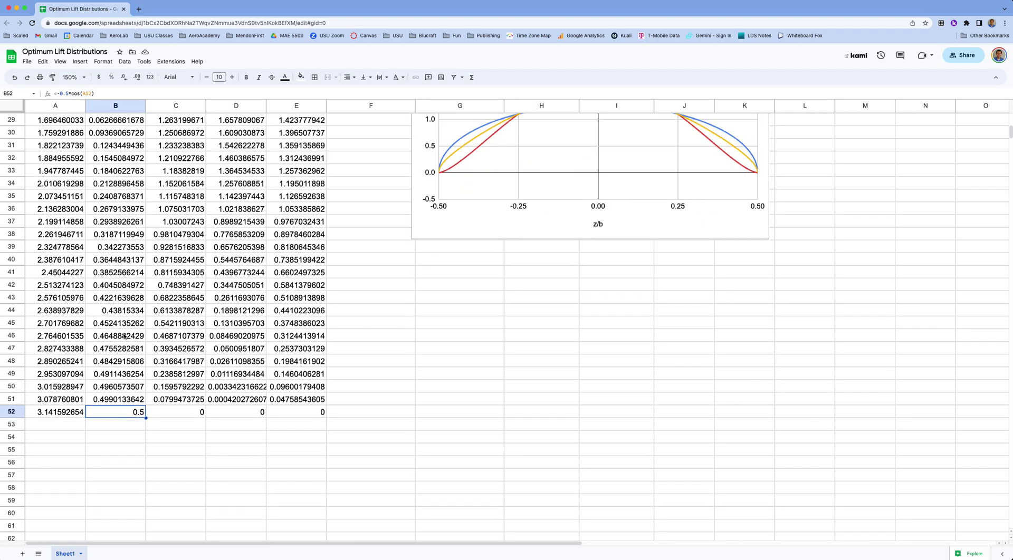
{"action": "scroll", "coordinate": [125, 336], "scroll_direction": "up", "scroll_amount": 10}
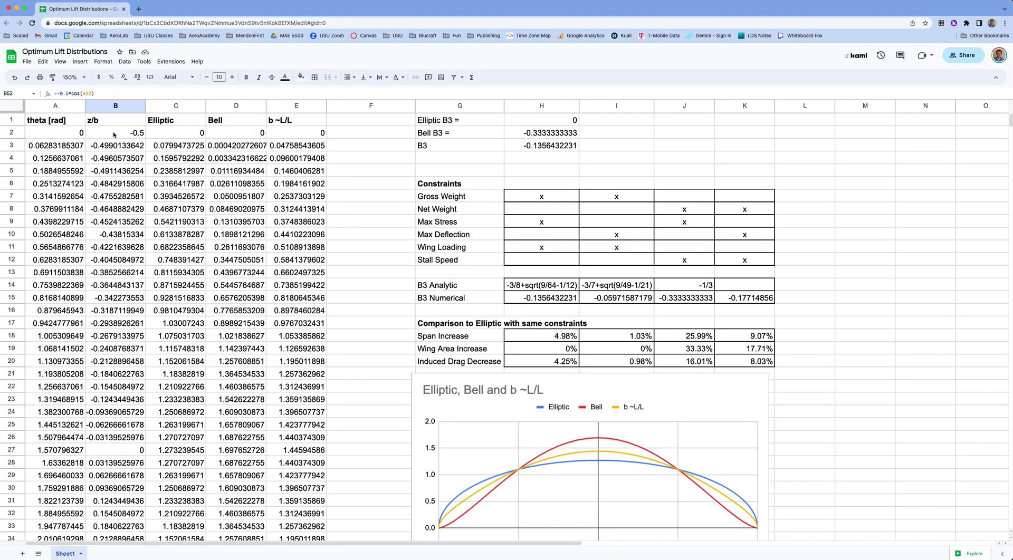
{"action": "left_click", "coordinate": [61, 135]}
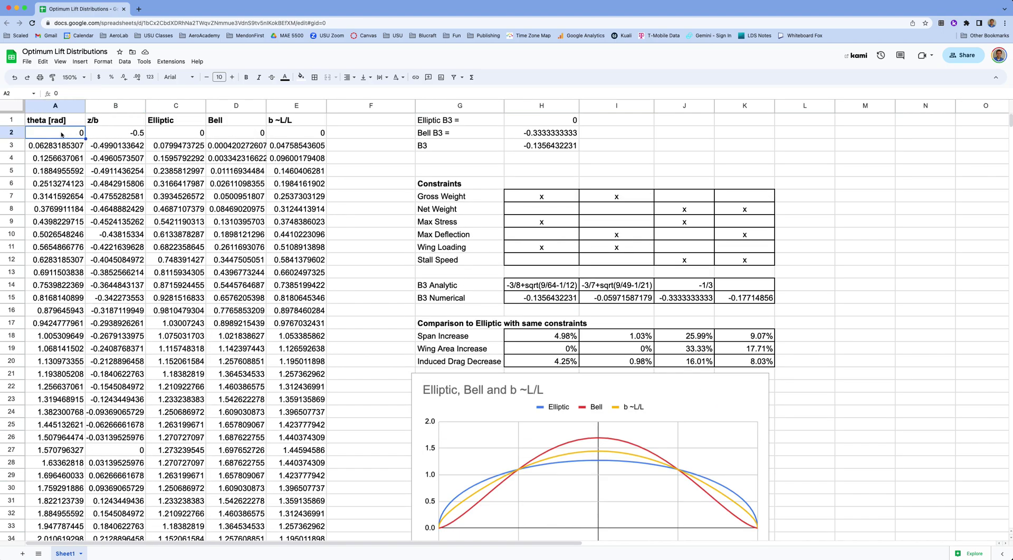
{"action": "left_click", "coordinate": [100, 136]}
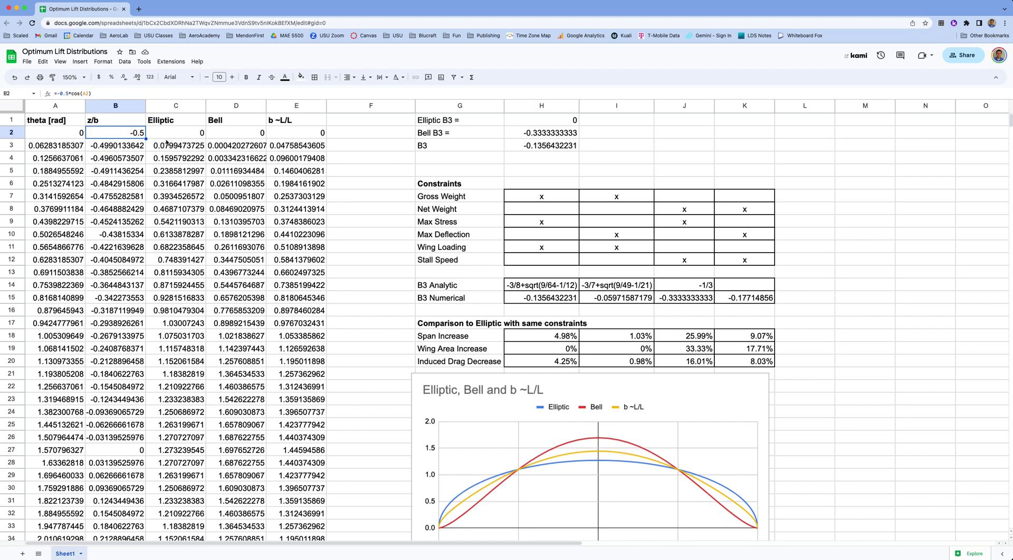
Step: Review the Elliptic and Bell formulas in C2 and D2 and their curves on the lift distribution chart
{"action": "left_click", "coordinate": [179, 132]}
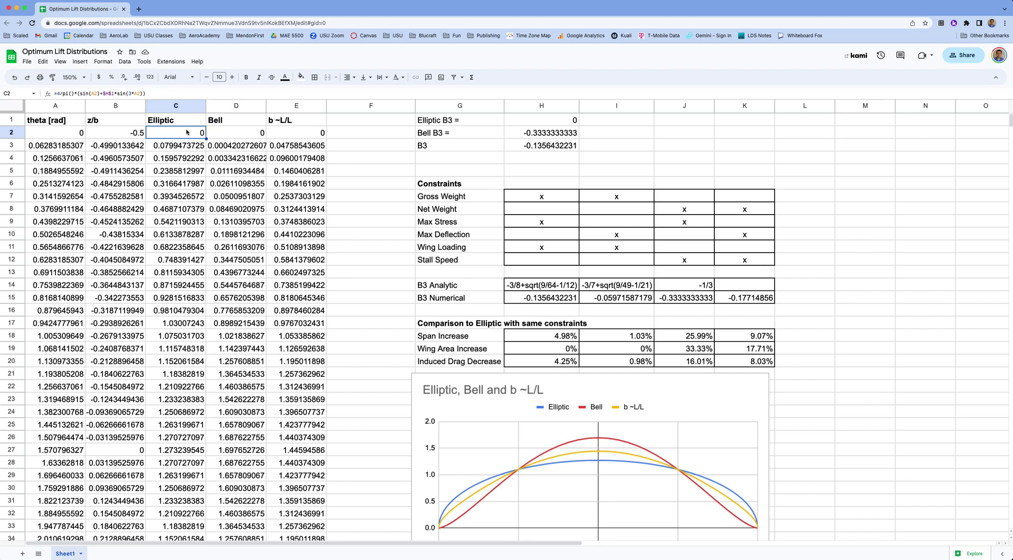
{"action": "left_click", "coordinate": [222, 130]}
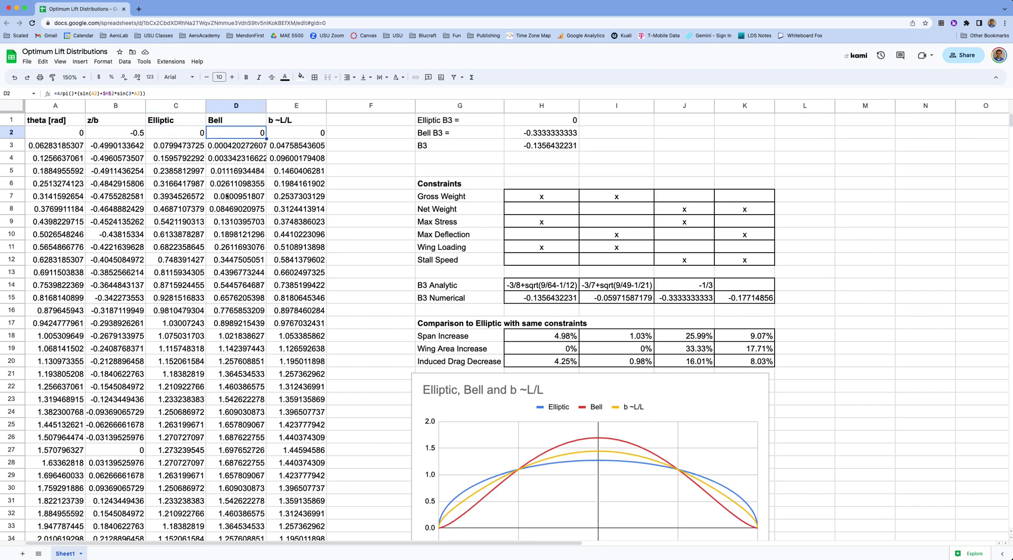
{"action": "left_click", "coordinate": [418, 378]}
{"action": "scroll", "coordinate": [418, 378], "scroll_direction": "down", "scroll_amount": 4}
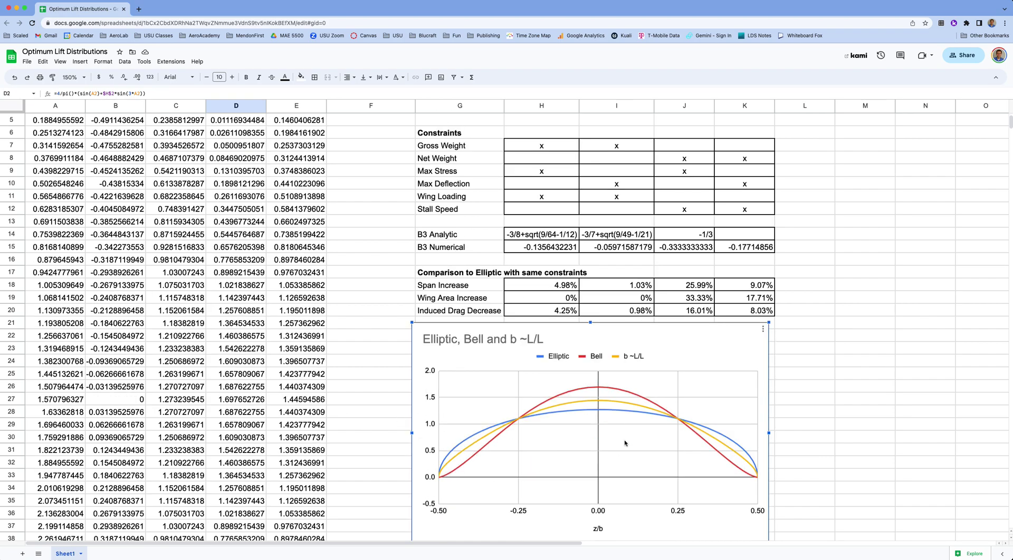
{"action": "left_click", "coordinate": [743, 418]}
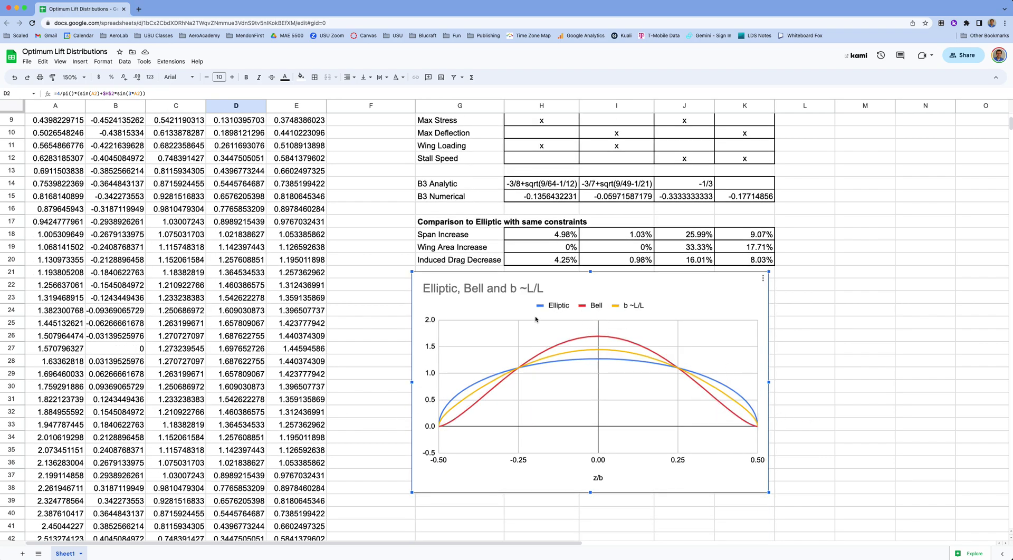
{"action": "mouse_move", "coordinate": [531, 370]}
{"action": "mouse_move", "coordinate": [636, 348]}
{"action": "scroll", "coordinate": [279, 232], "scroll_direction": "up", "scroll_amount": 4}
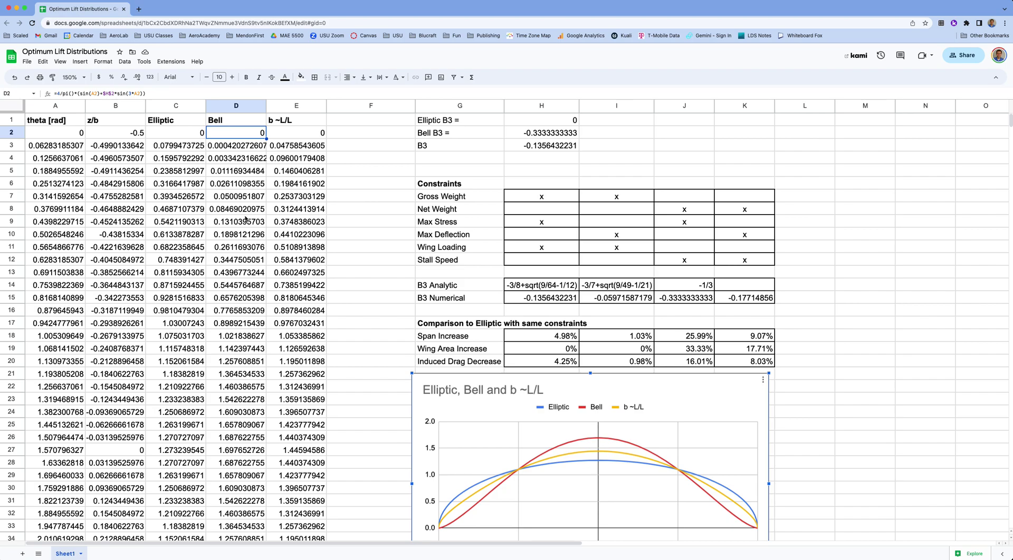
Step: Inspect which B3 coefficient cells the Elliptic and Bell formulas in C2 and D2 reference, leaving the formulas as they are
{"action": "left_click", "coordinate": [180, 135]}
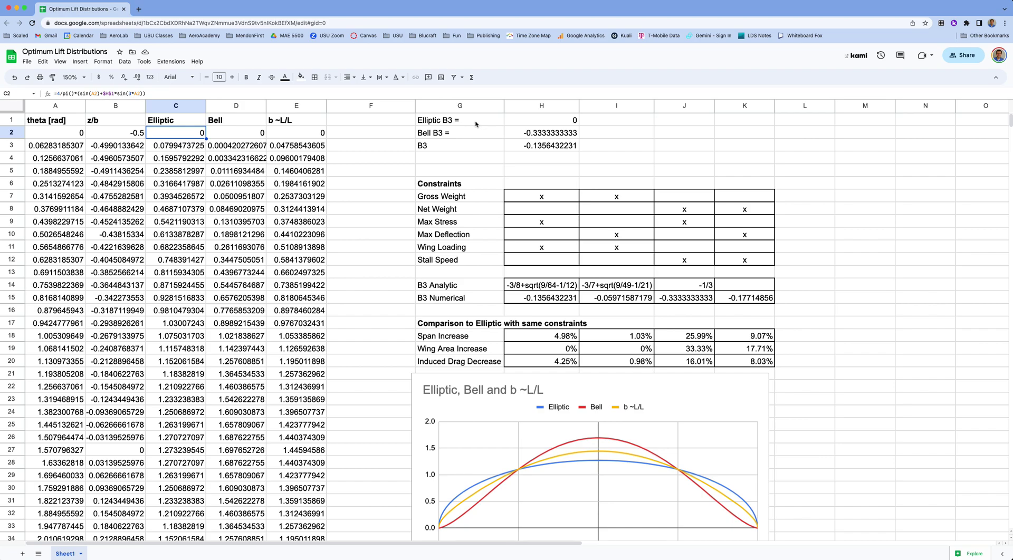
{"action": "left_click", "coordinate": [445, 122]}
{"action": "left_click", "coordinate": [539, 121]}
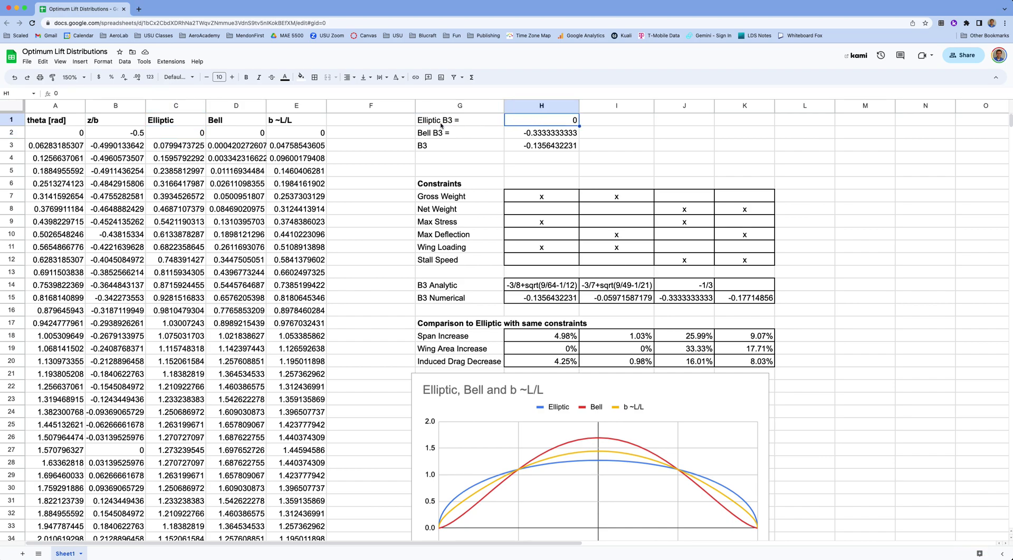
{"action": "double_click", "coordinate": [173, 133]}
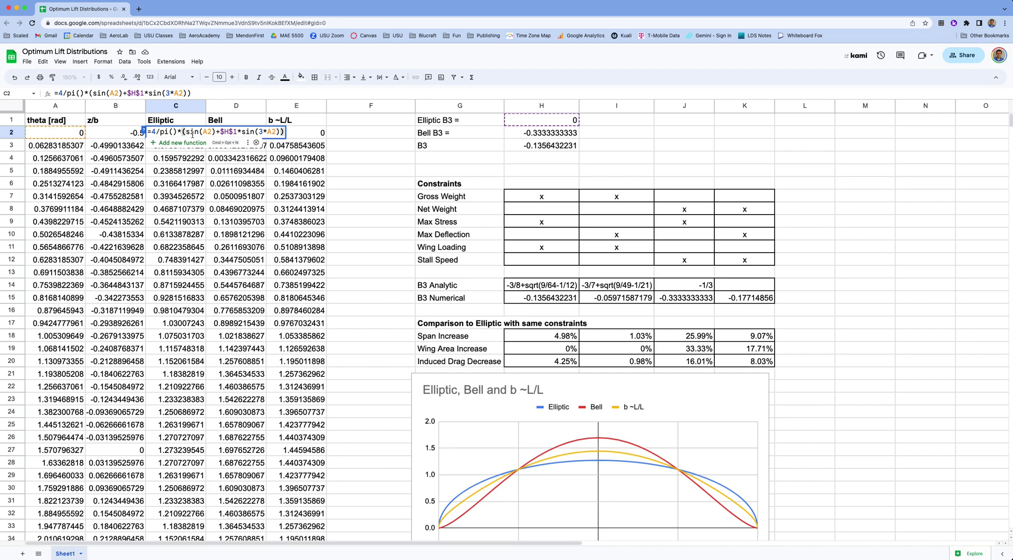
{"action": "key", "text": "Return"}
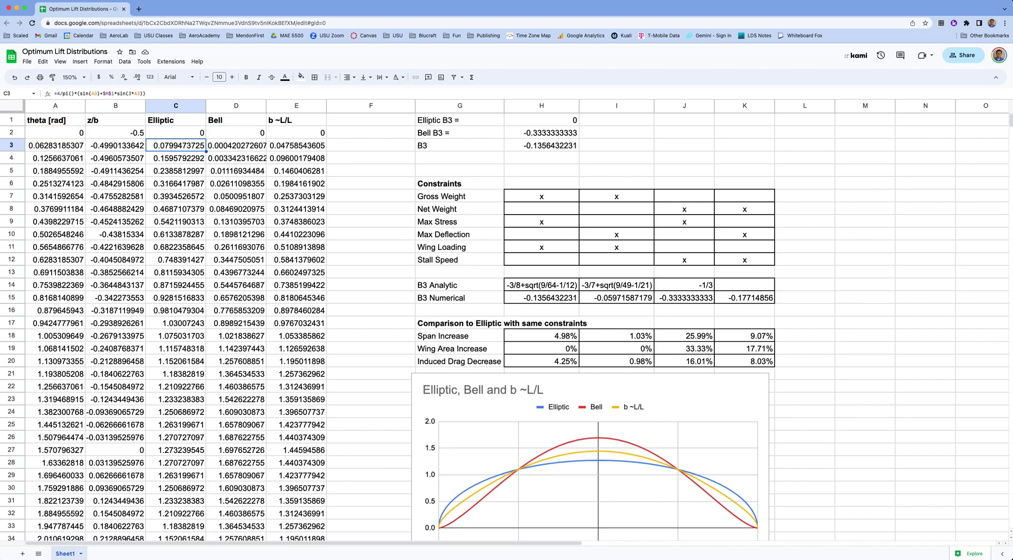
{"action": "double_click", "coordinate": [238, 132]}
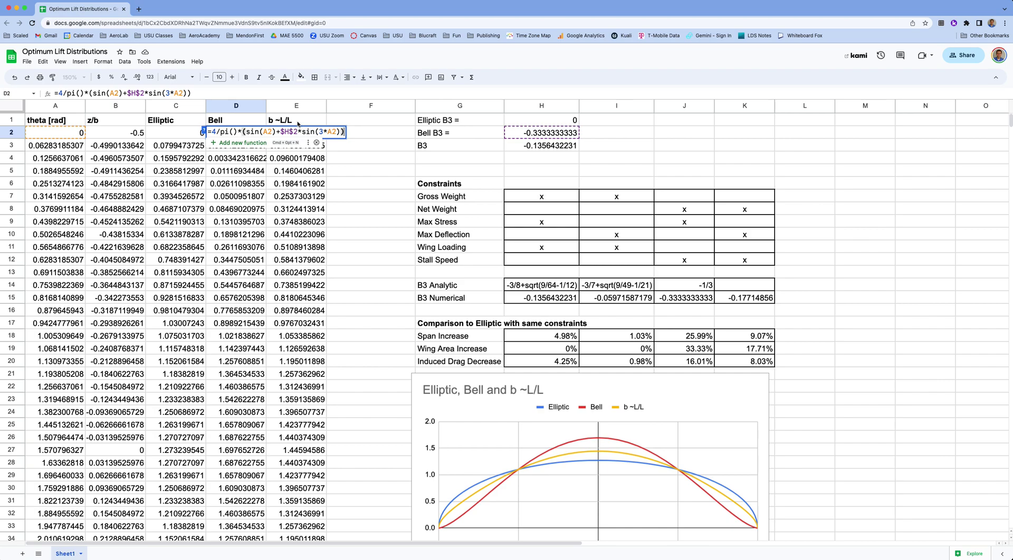
{"action": "key", "text": "Return"}
{"action": "left_click", "coordinate": [240, 137]}
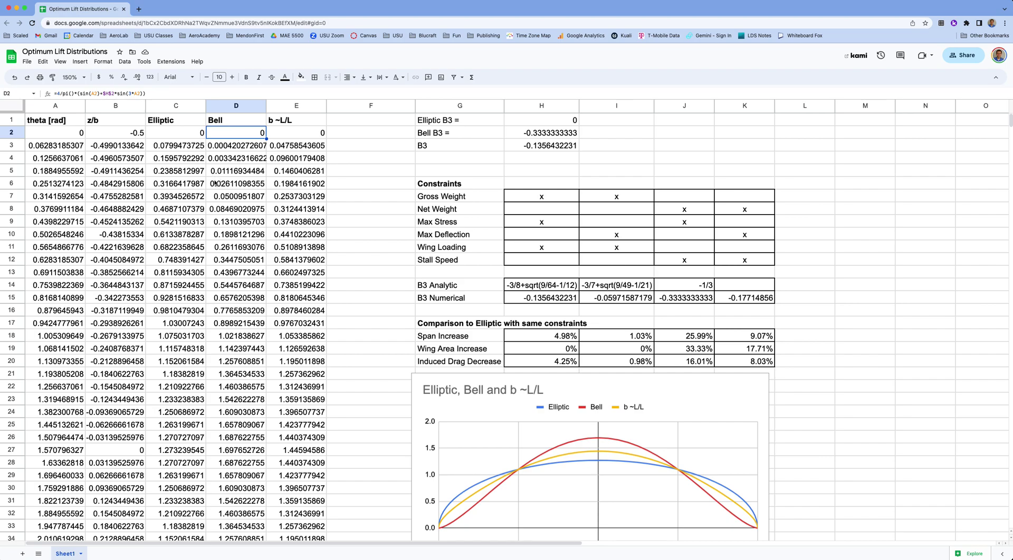
Step: Label the four constraint columns in H6 through K6 as Case 1, Case 2, Case 3 and Case 4
{"action": "left_click", "coordinate": [548, 197]}
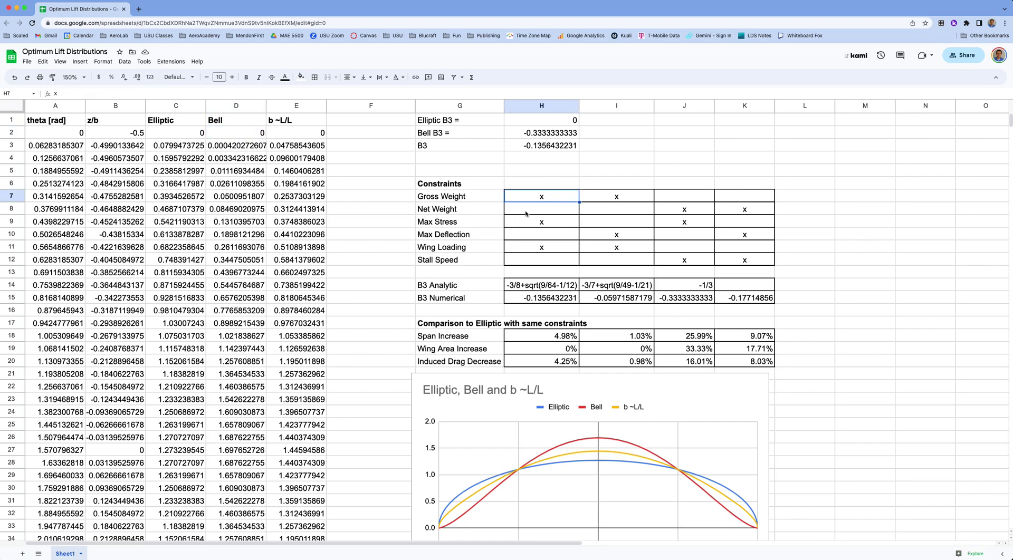
{"action": "left_click", "coordinate": [519, 182]}
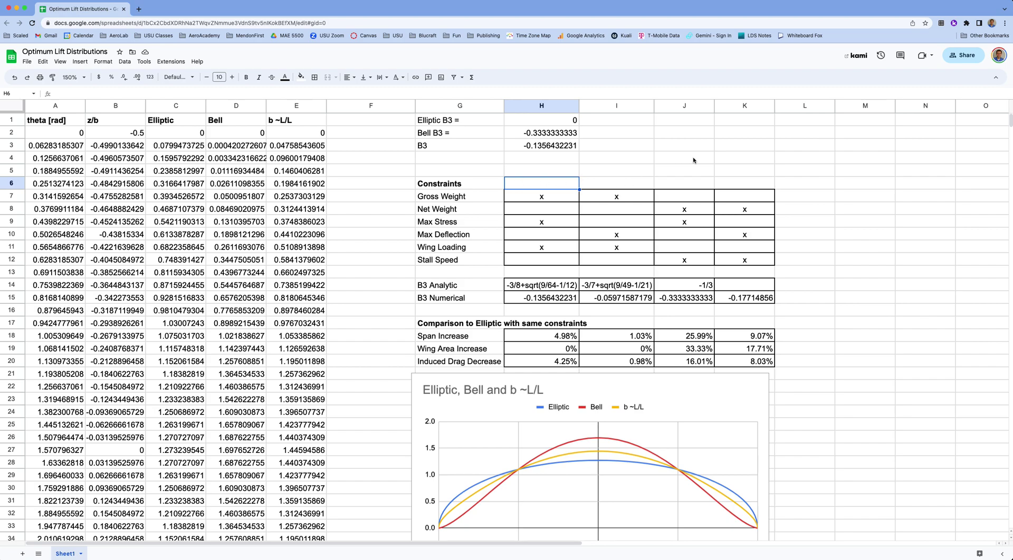
{"action": "type", "text": "Case 1"}
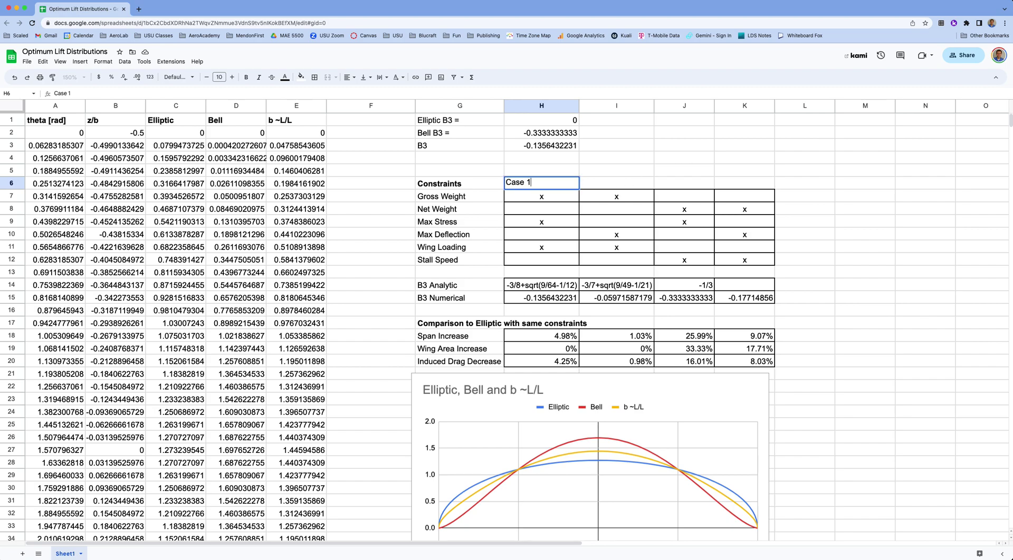
{"action": "key", "text": "Tab"}
{"action": "type", "text": "Case 2"}
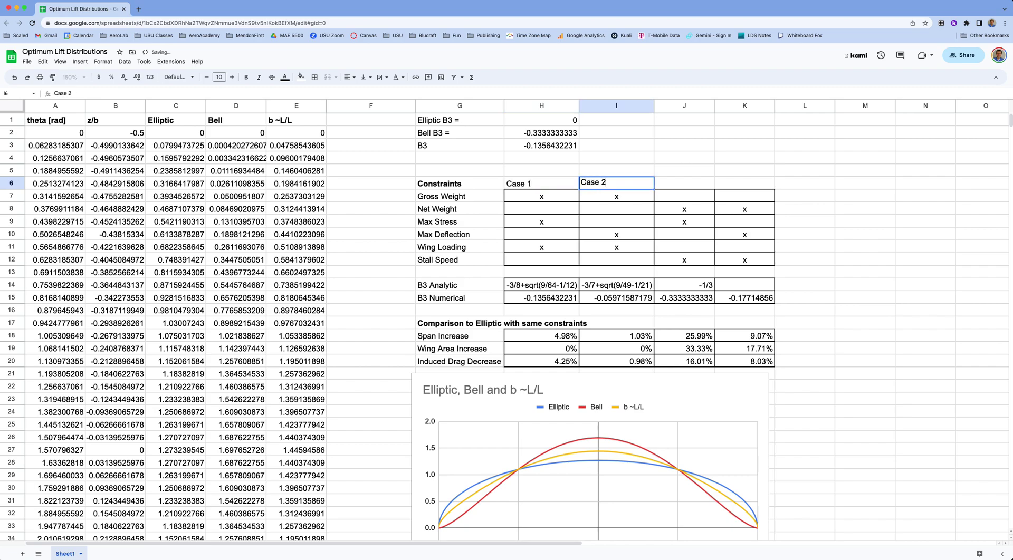
{"action": "key", "text": "Tab"}
{"action": "type", "text": "Case 3"}
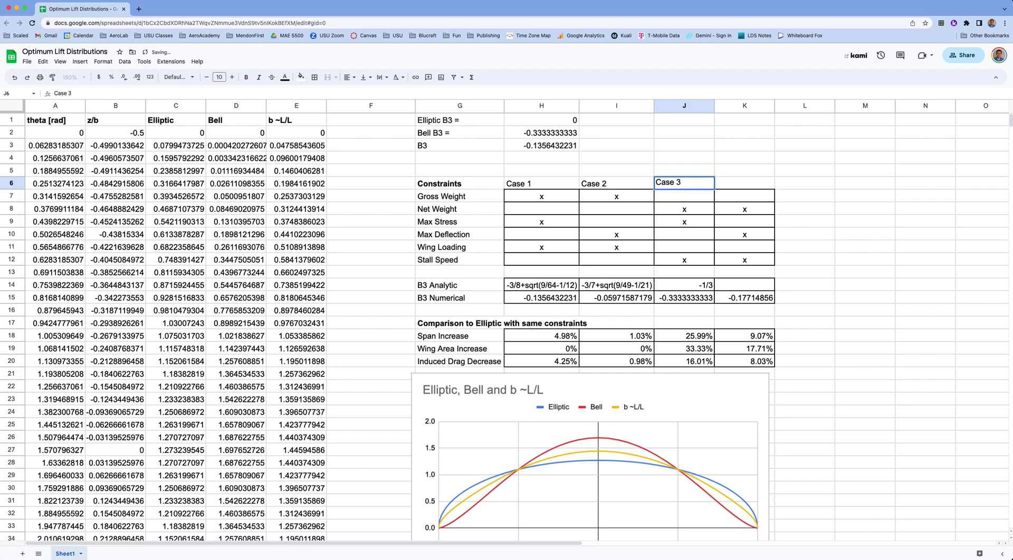
{"action": "key", "text": "Tab"}
{"action": "type", "text": "Case 4"}
{"action": "key", "text": "Return"}
Step: Make the Case 1 to Case 4 headings in H6:K6 bold and centre them horizontally
{"action": "key", "text": "Up"}
{"action": "key", "text": "shift+Right"}
{"action": "key", "text": "shift+Right"}
{"action": "key", "text": "shift+Right"}
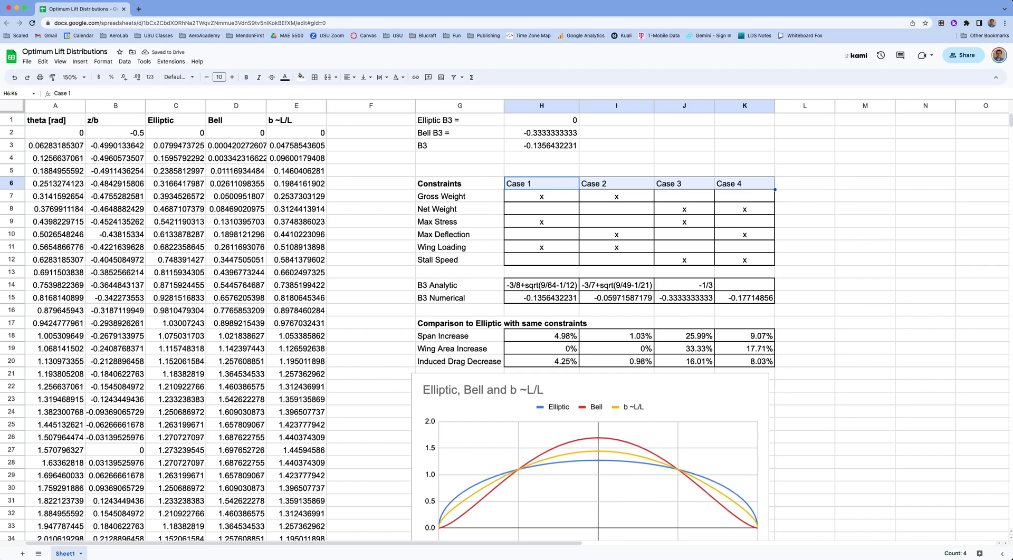
{"action": "key", "text": "ctrl+b"}
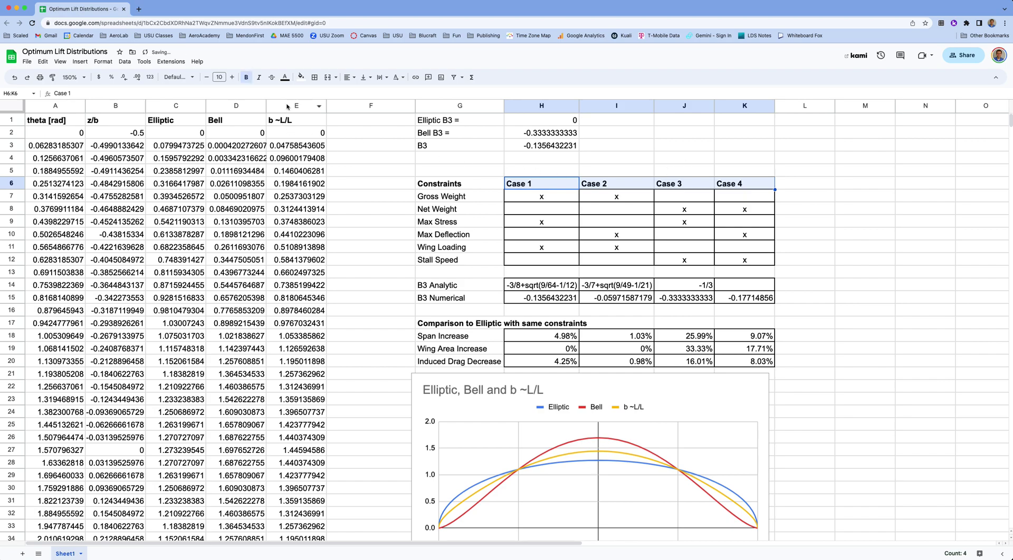
{"action": "left_click", "coordinate": [351, 77]}
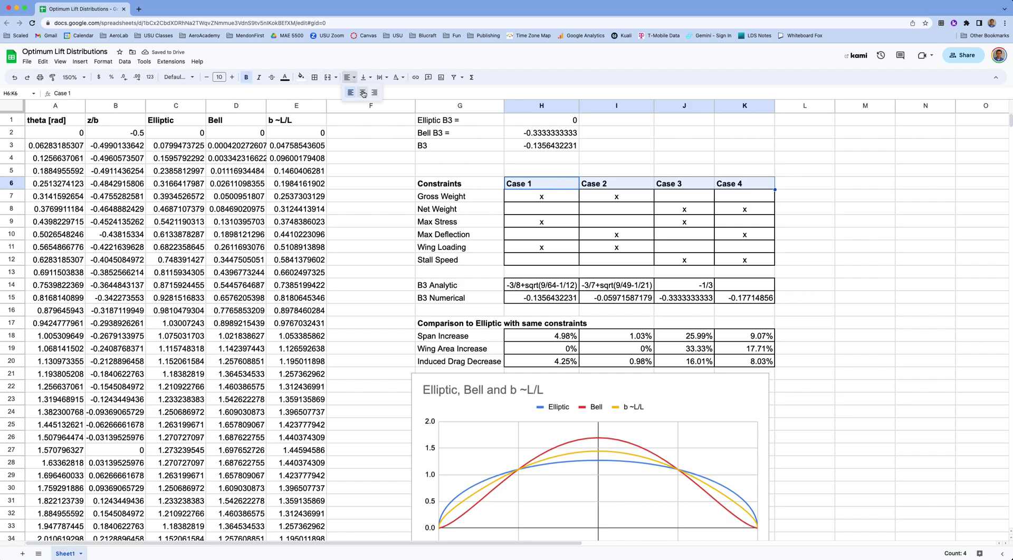
{"action": "left_click", "coordinate": [363, 94]}
Step: Compare the Gross Weight and Net Weight rows of the constraints table
{"action": "left_click", "coordinate": [472, 209]}
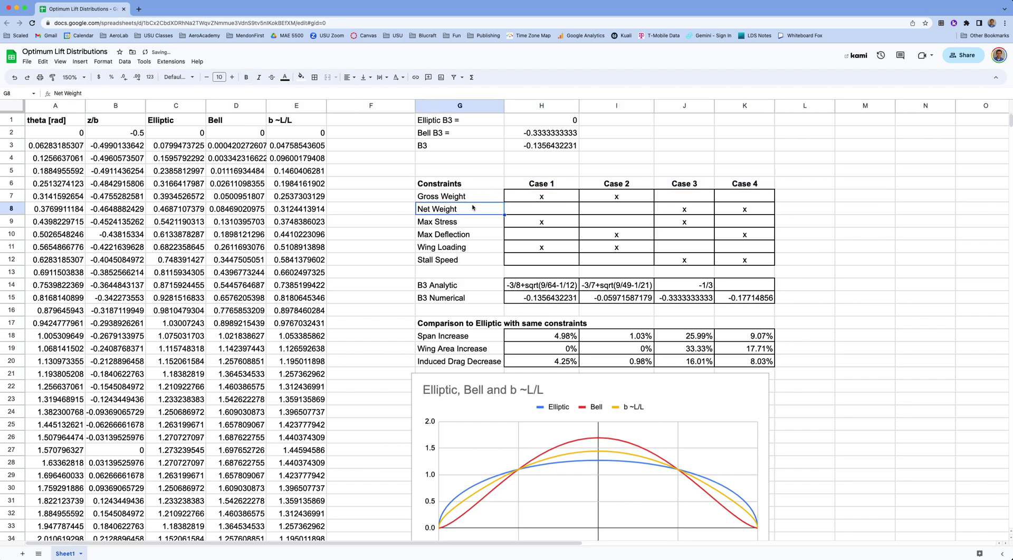
{"action": "left_click", "coordinate": [459, 197]}
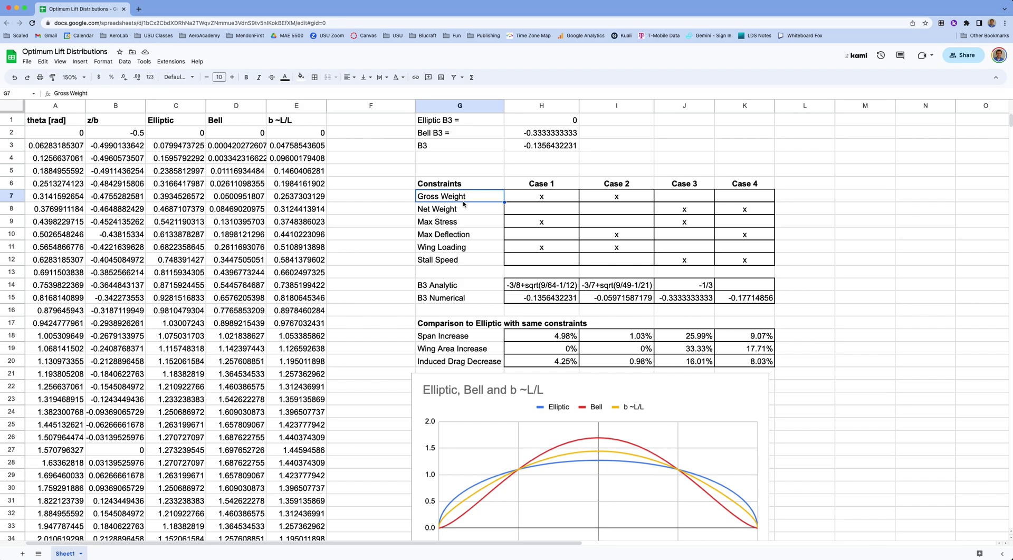
{"action": "left_click", "coordinate": [464, 210]}
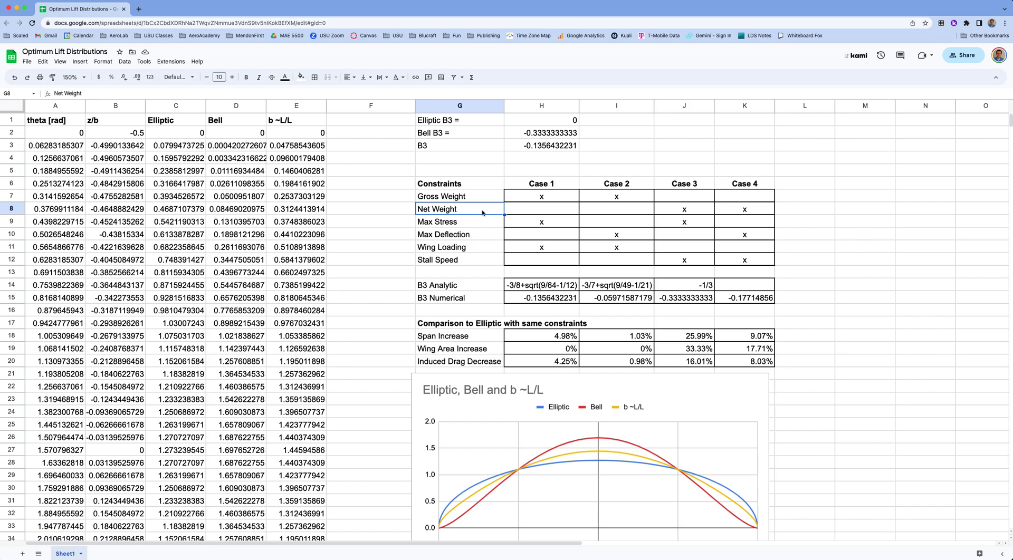
{"action": "left_click", "coordinate": [457, 198]}
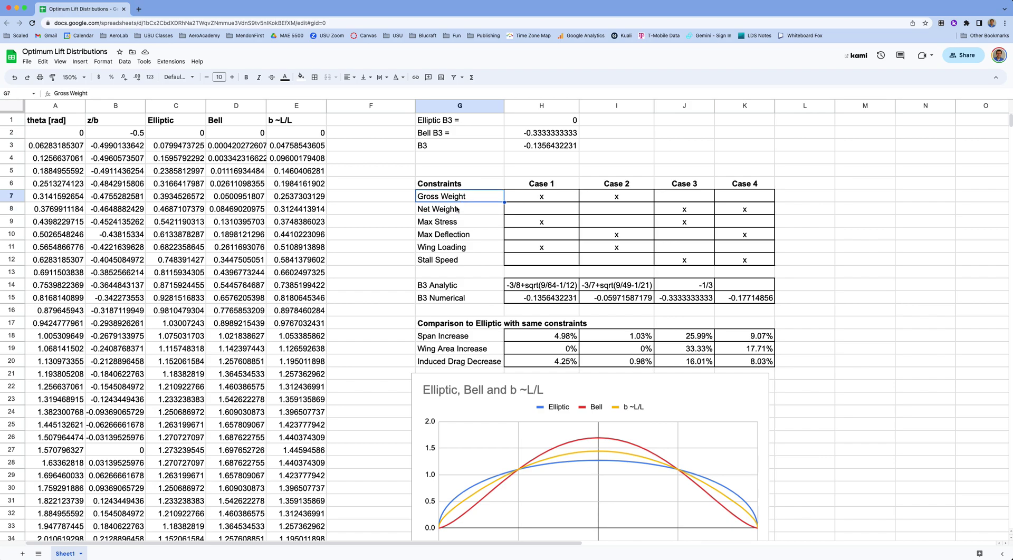
Step: Compare the Net Weight, Max Stress and Max Deflection rows of the constraints table
{"action": "left_click", "coordinate": [457, 211]}
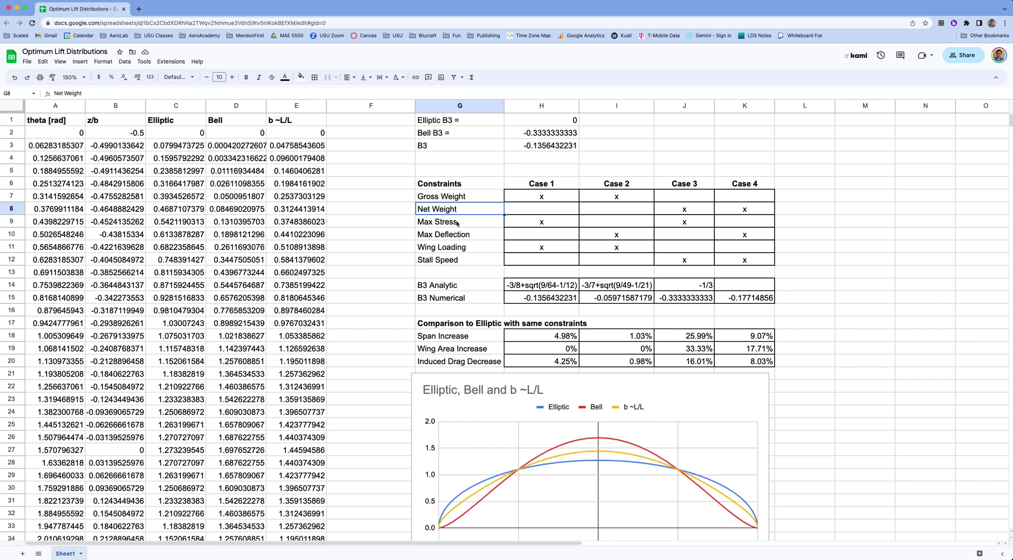
{"action": "left_click", "coordinate": [457, 223]}
{"action": "left_click", "coordinate": [460, 234]}
{"action": "left_click", "coordinate": [463, 224]}
{"action": "left_click", "coordinate": [462, 239]}
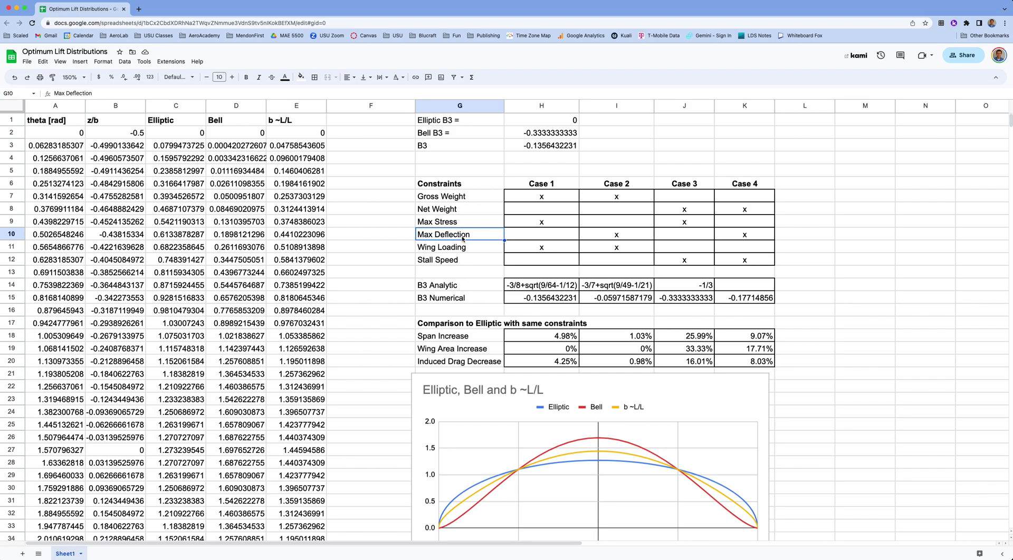
{"action": "left_click", "coordinate": [468, 226]}
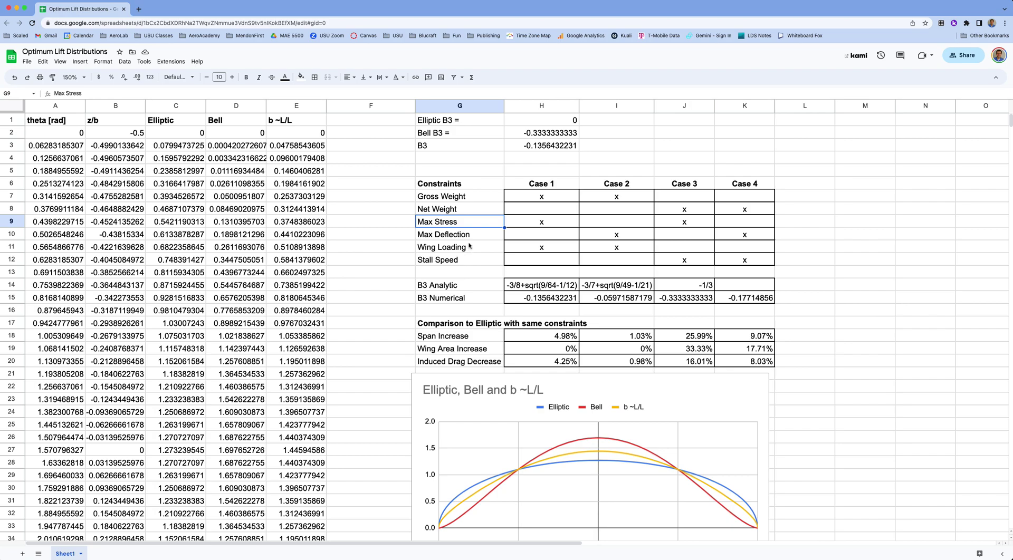
{"action": "left_click", "coordinate": [473, 237]}
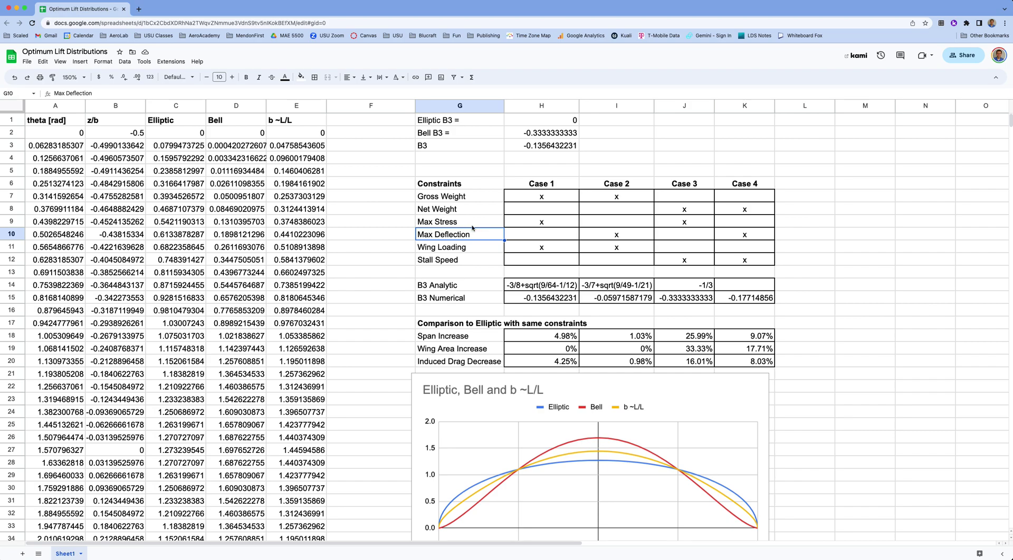
{"action": "left_click", "coordinate": [471, 226]}
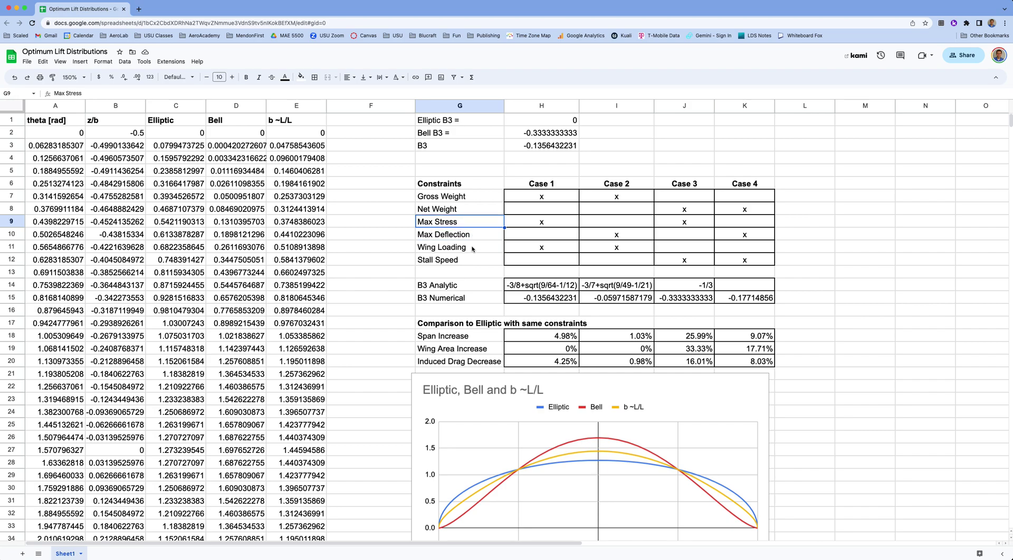
Step: Compare the Wing Loading and Stall Speed rows of the constraints table
{"action": "left_click", "coordinate": [472, 249]}
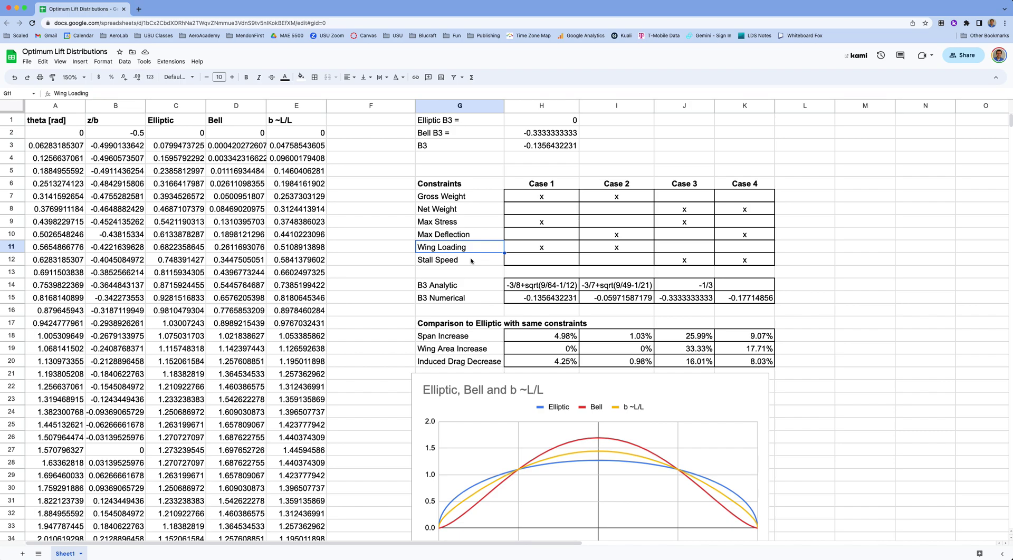
{"action": "left_click", "coordinate": [471, 261]}
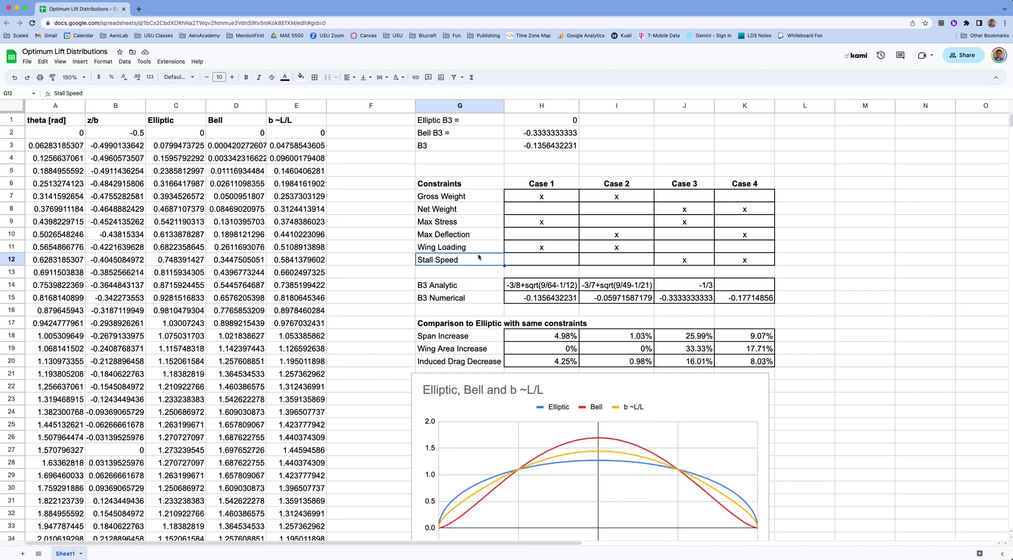
{"action": "left_click", "coordinate": [478, 252]}
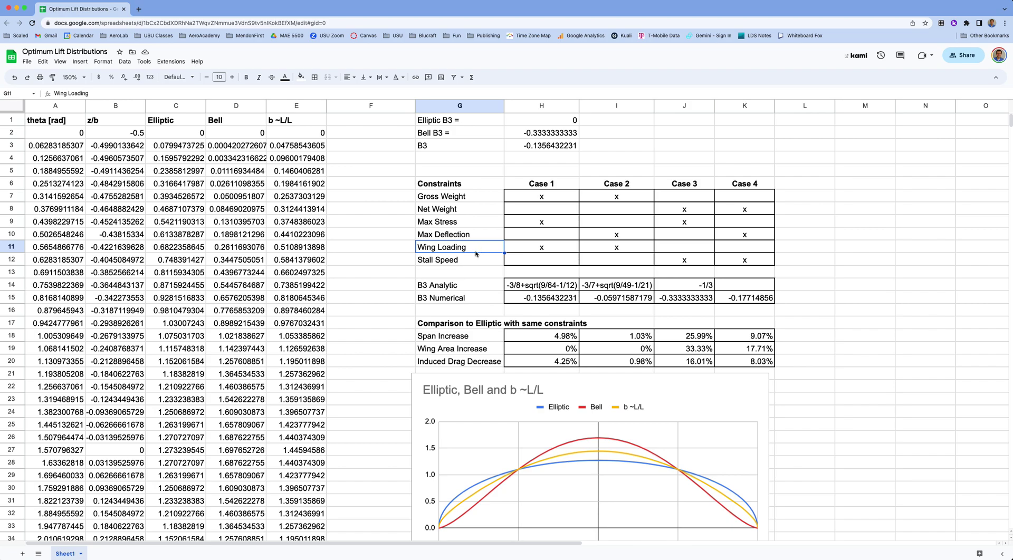
{"action": "left_click", "coordinate": [464, 262]}
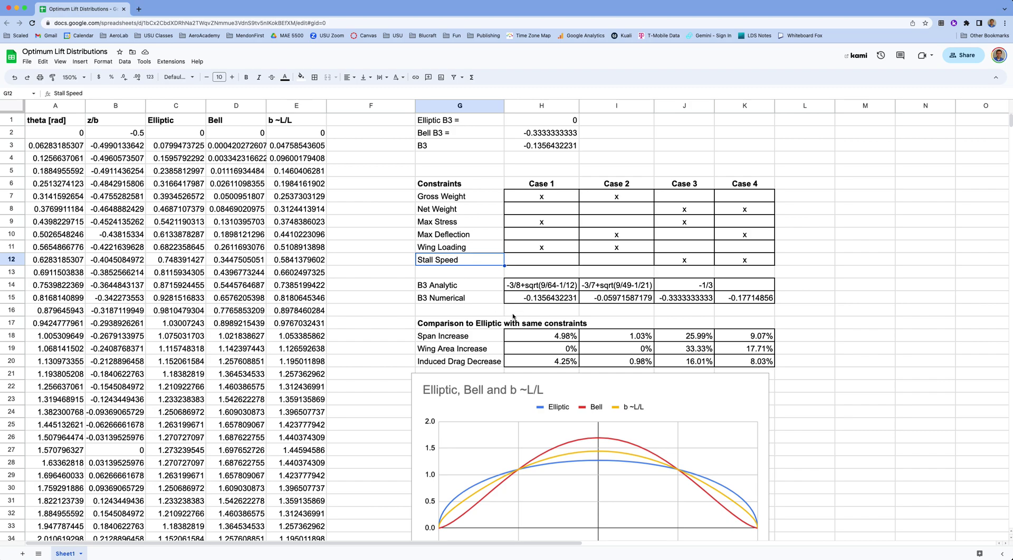
Step: Review the Gross Weight, Max Stress and Wing Loading constraints marked for Case 1
{"action": "left_click", "coordinate": [544, 201]}
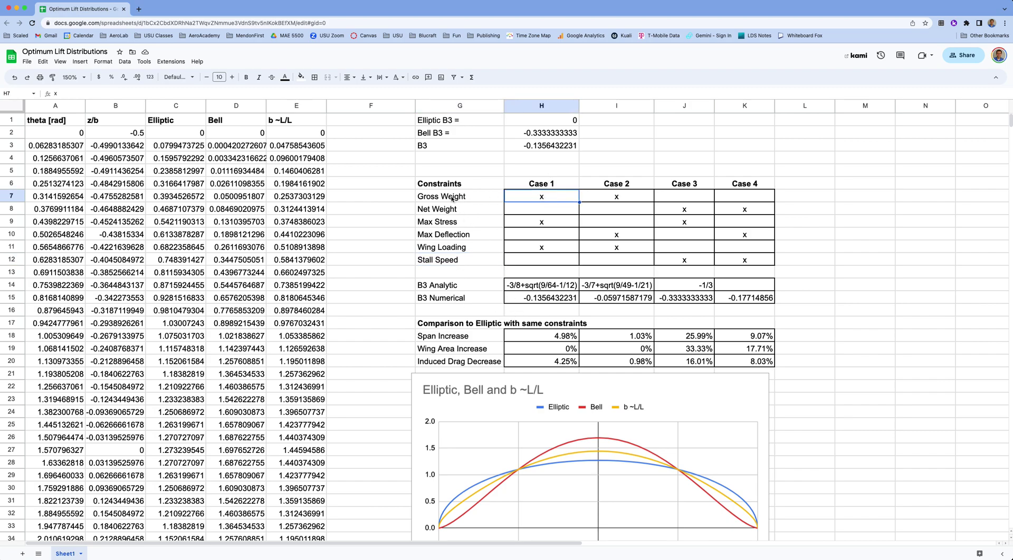
{"action": "left_click", "coordinate": [539, 224]}
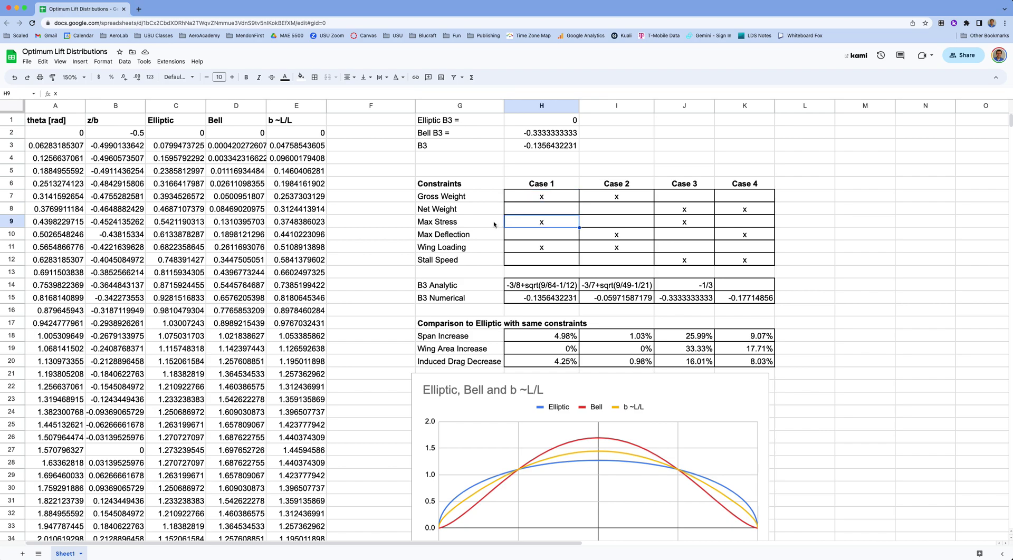
{"action": "left_click", "coordinate": [552, 247]}
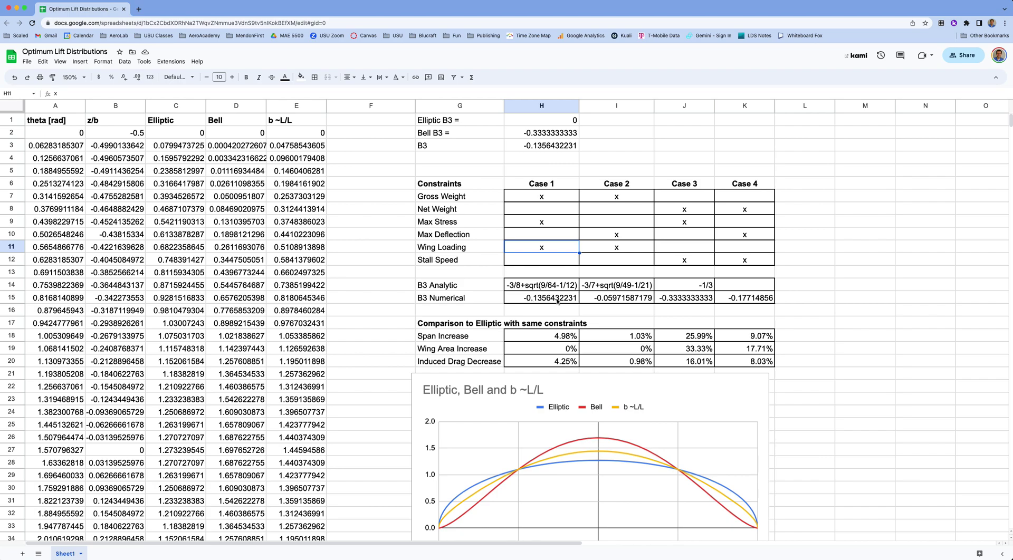
Step: Link the plotted B3 coefficient in H3 to the Case 1 numerical value with the formula =H15
{"action": "left_click", "coordinate": [528, 300]}
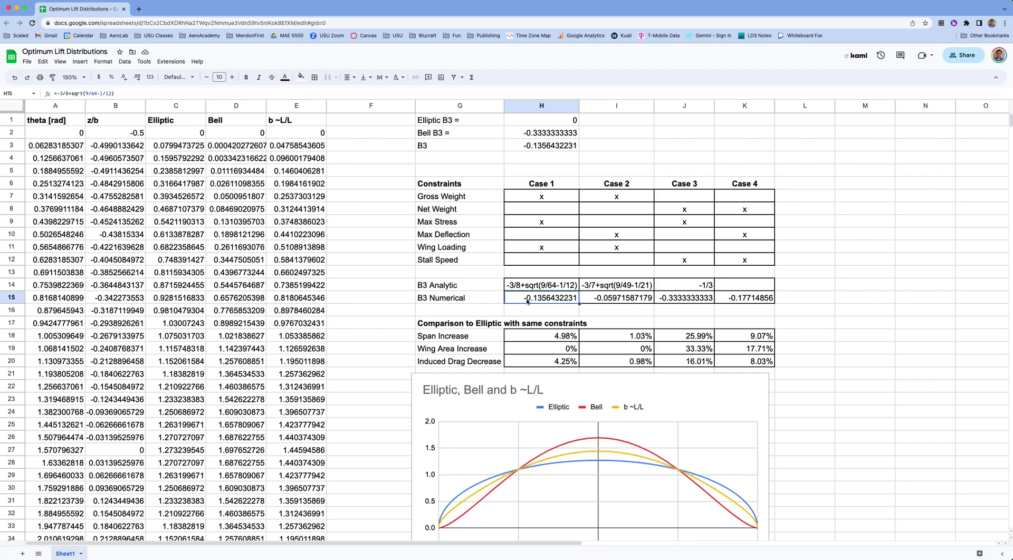
{"action": "left_click", "coordinate": [531, 147]}
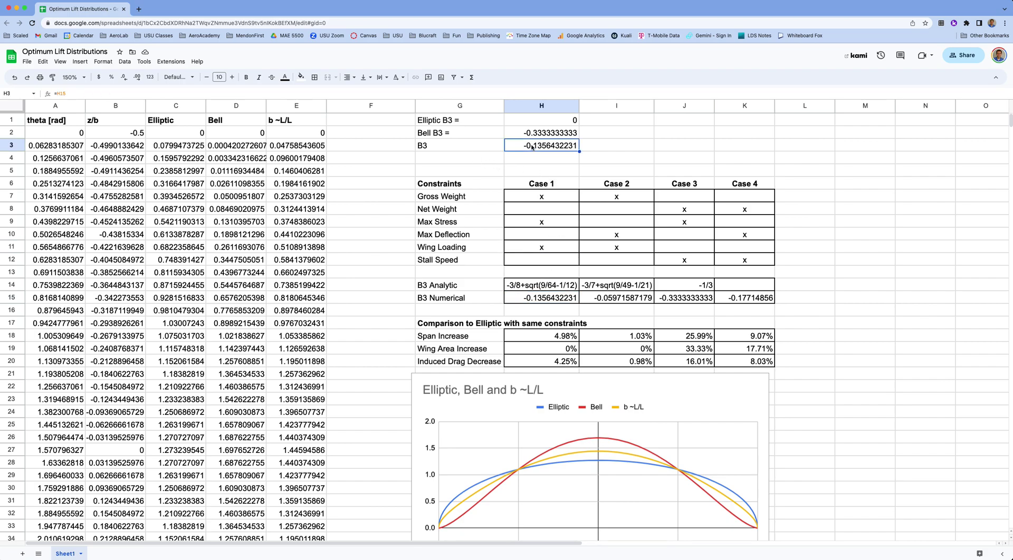
{"action": "type", "text": "="}
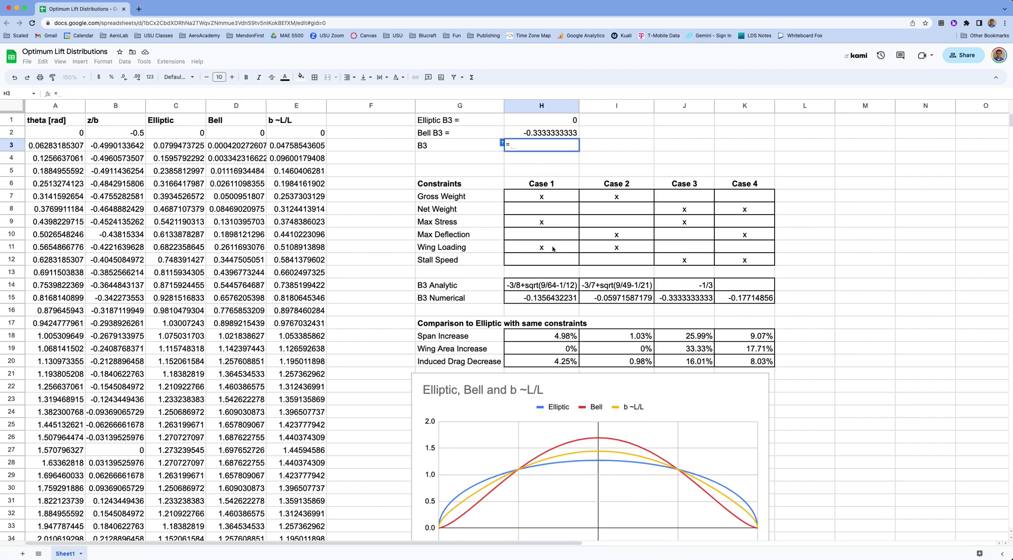
{"action": "left_click", "coordinate": [542, 298]}
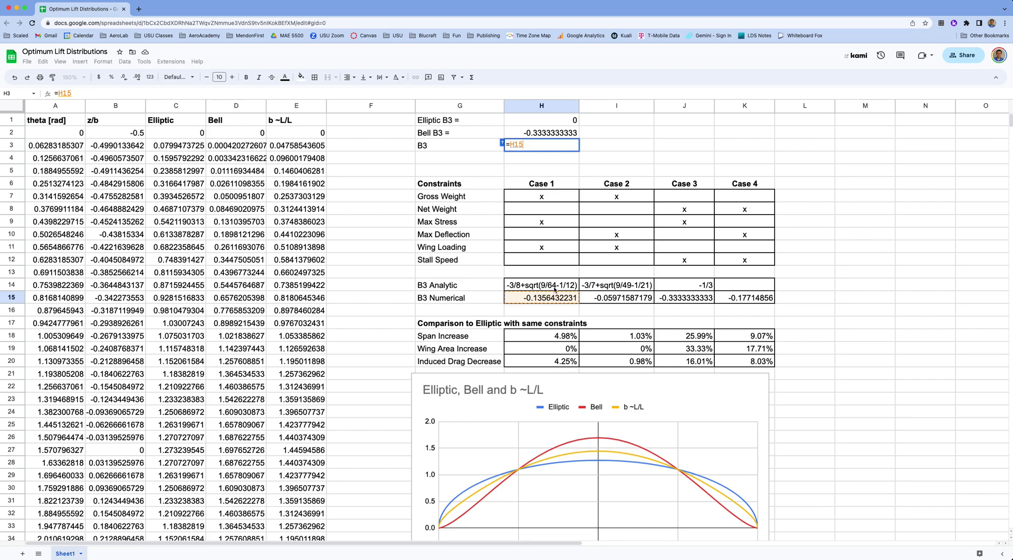
{"action": "key", "text": "Return"}
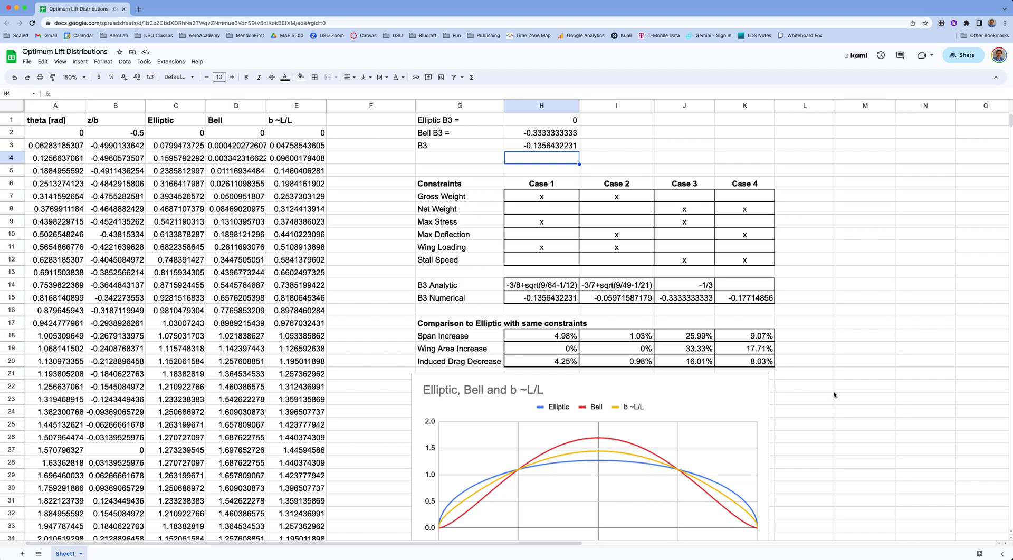
Step: Stretch the Elliptic, Bell and b ~L/L chart downward to about row 47 so that it is taller
{"action": "scroll", "coordinate": [834, 395], "scroll_direction": "down", "scroll_amount": 7}
{"action": "left_click", "coordinate": [536, 411]}
{"action": "left_click_drag", "start_coordinate": [590, 417], "coordinate": [590, 536]}
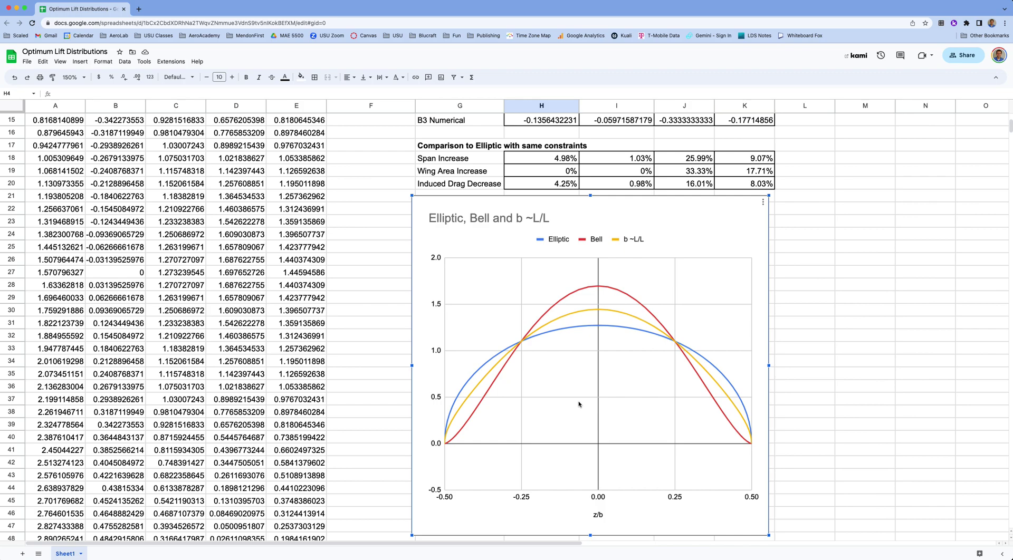
{"action": "scroll", "coordinate": [579, 404], "scroll_direction": "up", "scroll_amount": 5}
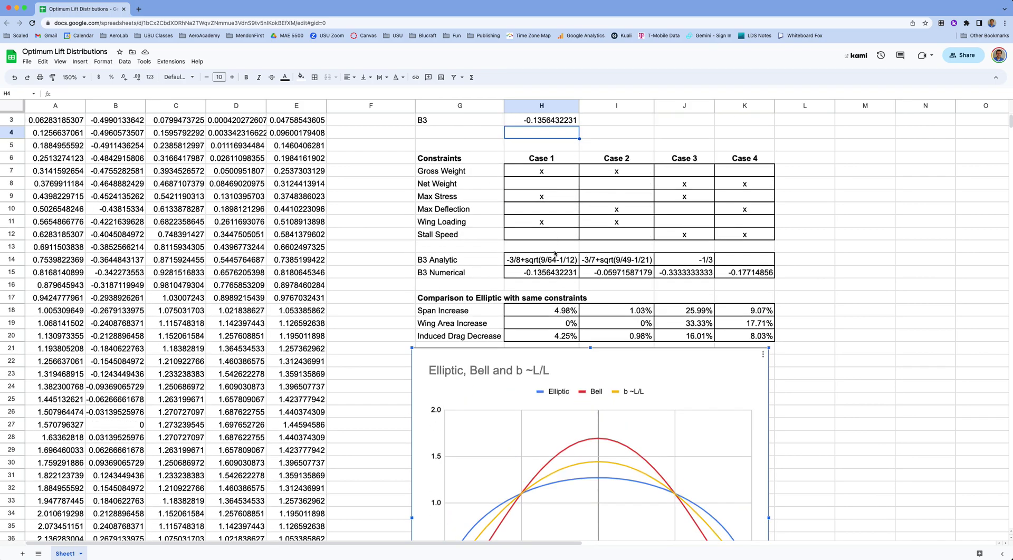
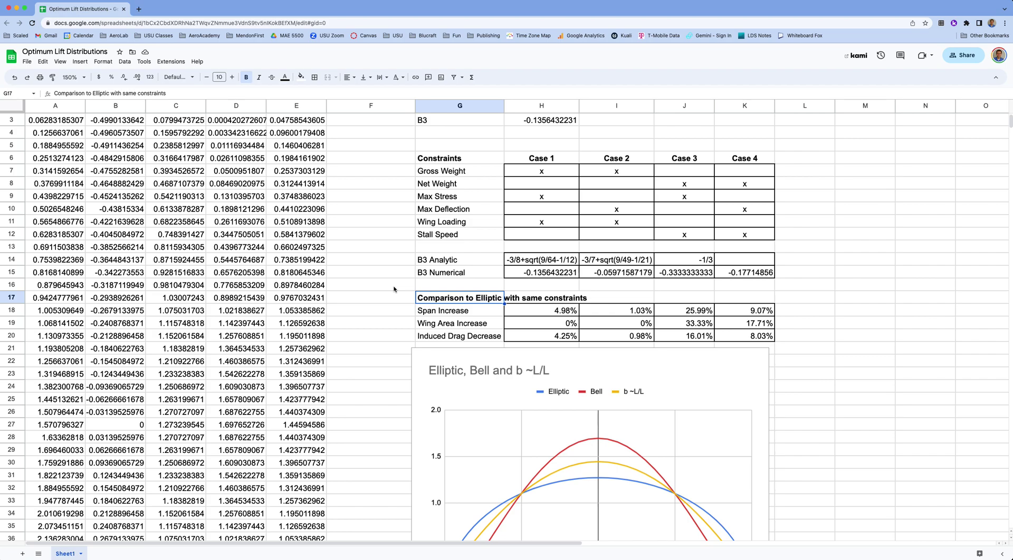
Step: Review the Case 1 column's marked constraints in H7, H9 and H11 along with its heading
{"action": "left_click", "coordinate": [543, 175]}
{"action": "left_click", "coordinate": [544, 197]}
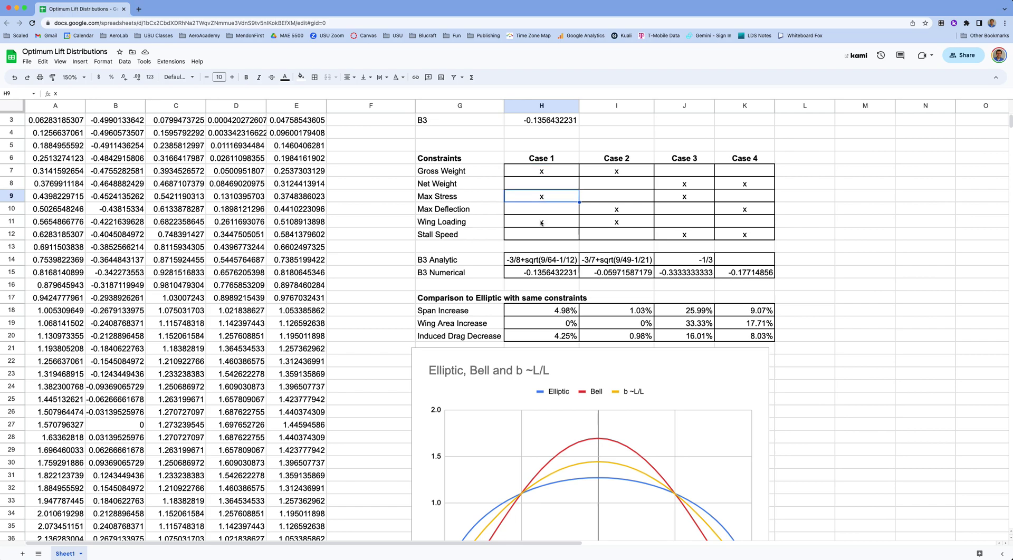
{"action": "left_click", "coordinate": [542, 223]}
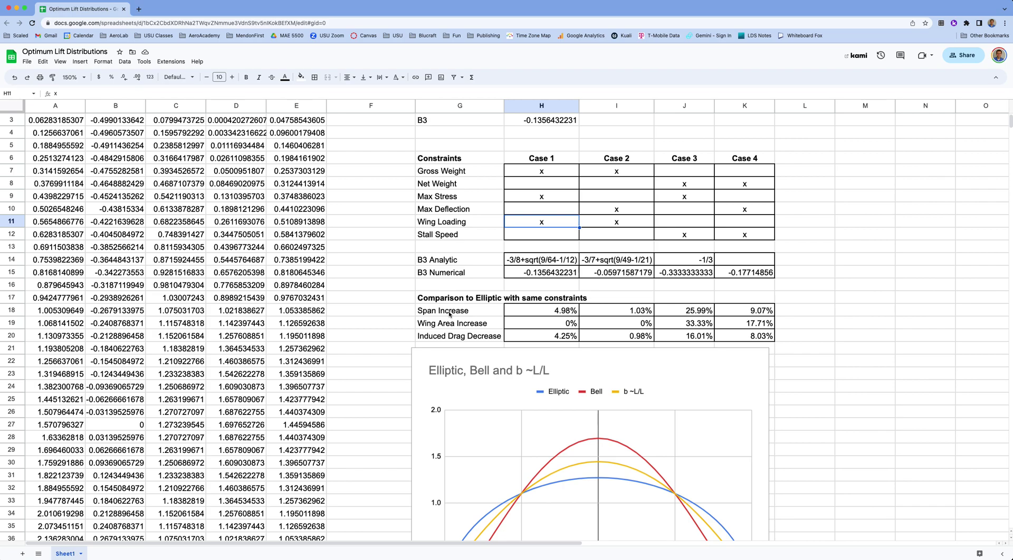
{"action": "left_click", "coordinate": [528, 160]}
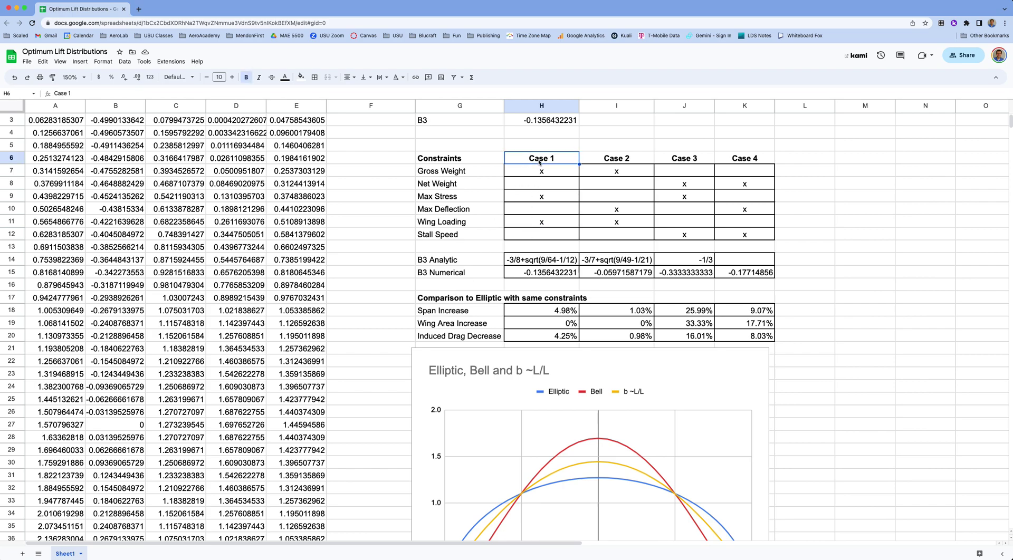
Step: Examine Case 1's span, wing area and induced drag results in H18:H20 against its Gross Weight and Wing Loading constraints
{"action": "left_click", "coordinate": [545, 315]}
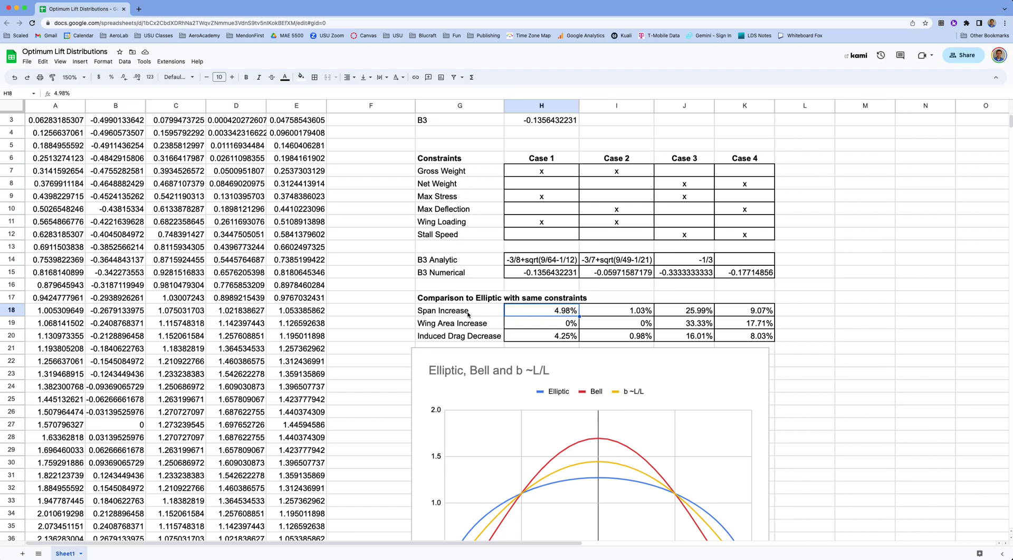
{"action": "left_click", "coordinate": [534, 326]}
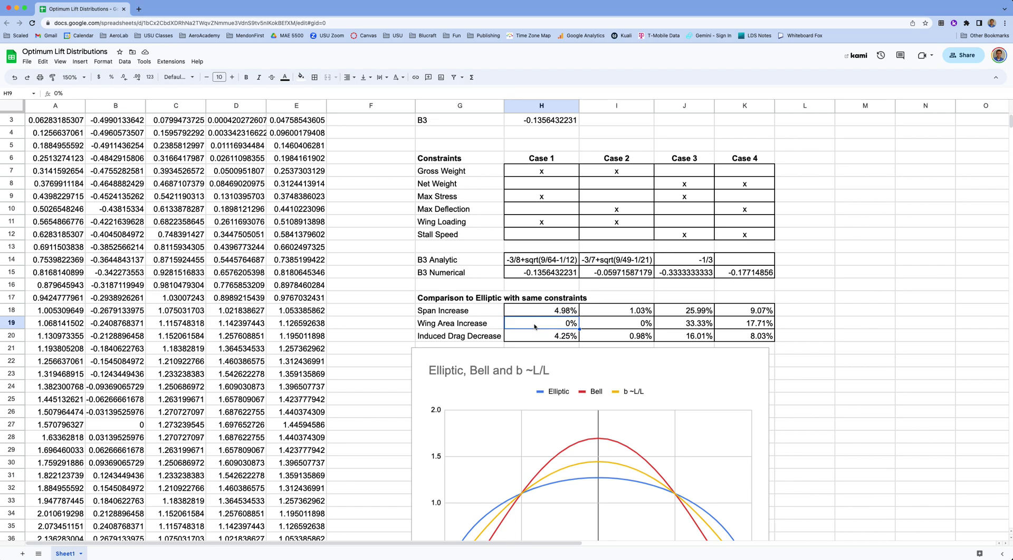
{"action": "left_click", "coordinate": [531, 174]}
{"action": "left_click", "coordinate": [538, 227]}
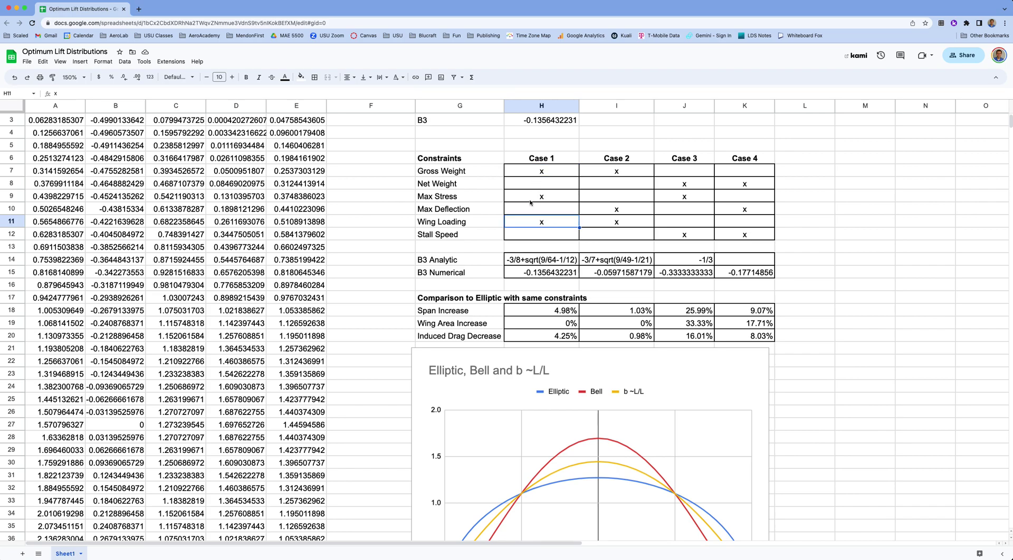
{"action": "left_click", "coordinate": [531, 325]}
{"action": "left_click", "coordinate": [532, 335]}
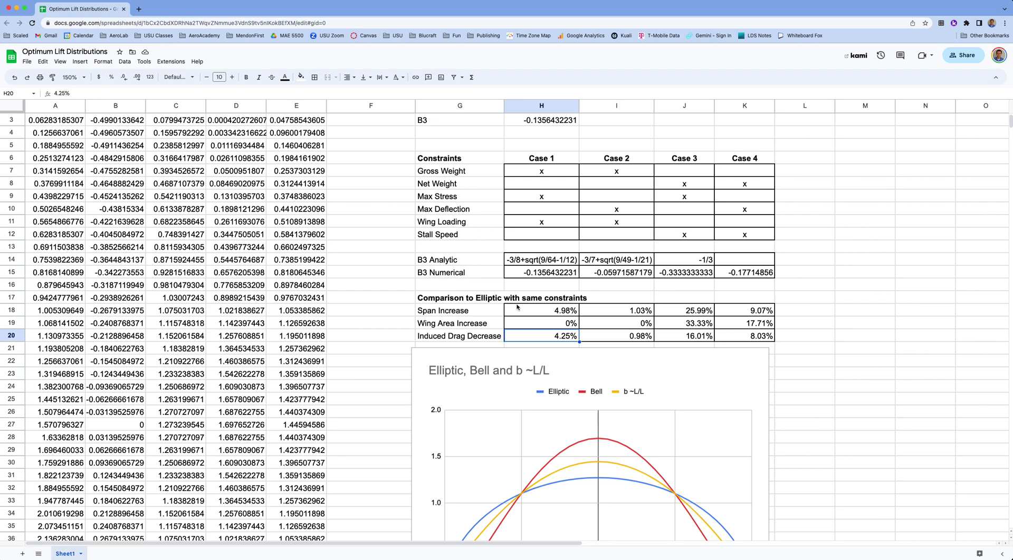
Step: Relate the Case 1 constraints in H7:H11 to its span and drag results, and highlight the whole comparison range H18:K20
{"action": "left_click", "coordinate": [530, 173]}
{"action": "left_click_drag", "start_coordinate": [530, 173], "coordinate": [533, 222]}
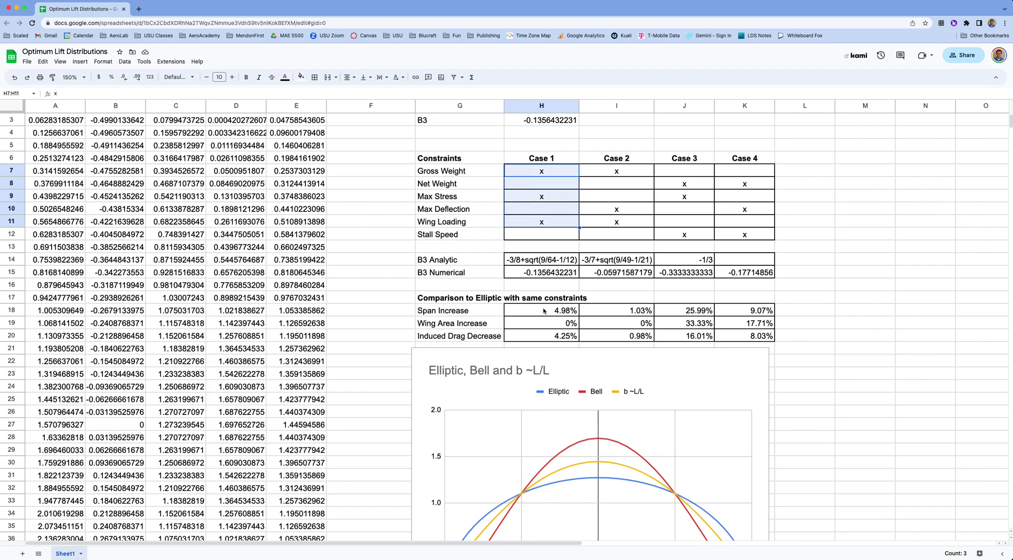
{"action": "left_click", "coordinate": [546, 339]}
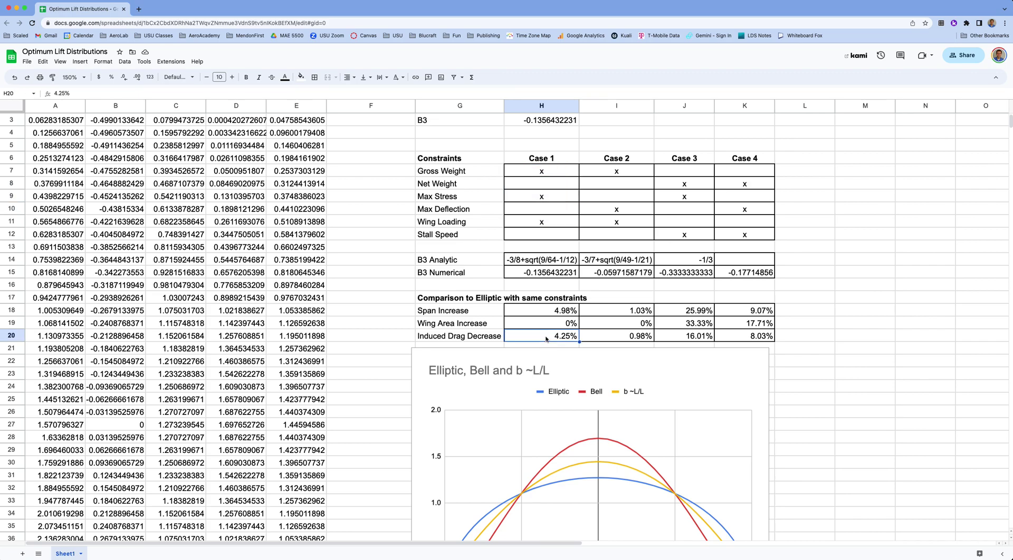
{"action": "left_click", "coordinate": [552, 313]}
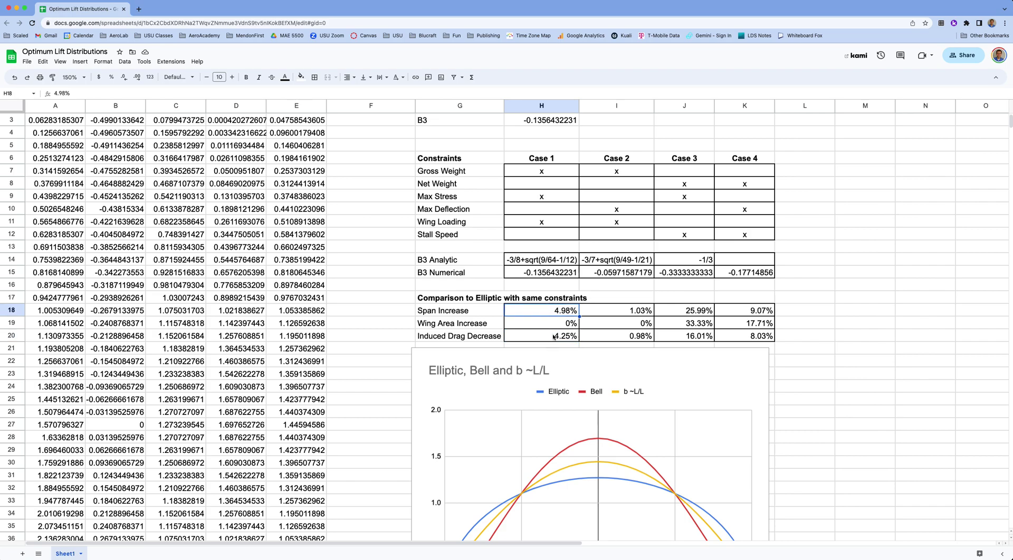
{"action": "left_click", "coordinate": [552, 340]}
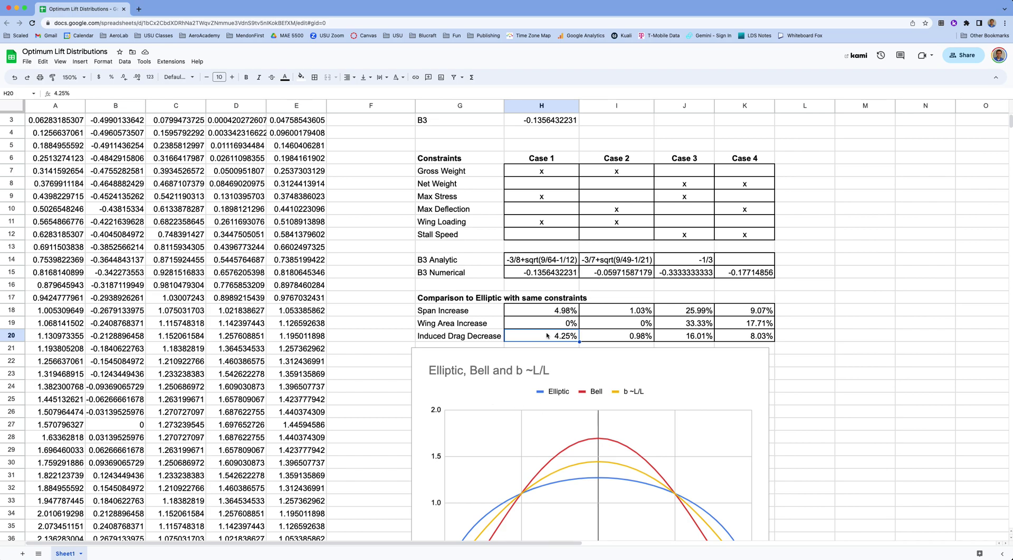
{"action": "left_click_drag", "start_coordinate": [513, 312], "coordinate": [742, 338]}
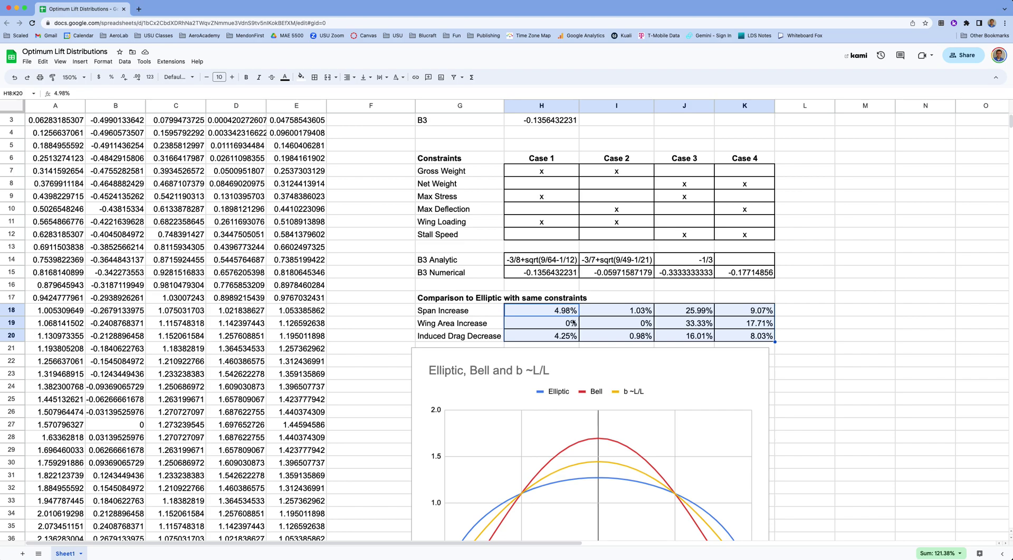
Step: Review Case 2's marked constraints in I7, I10 and I11, comparing its Max Deflection limit with Case 1's Max Stress limit in H9
{"action": "left_click", "coordinate": [622, 160]}
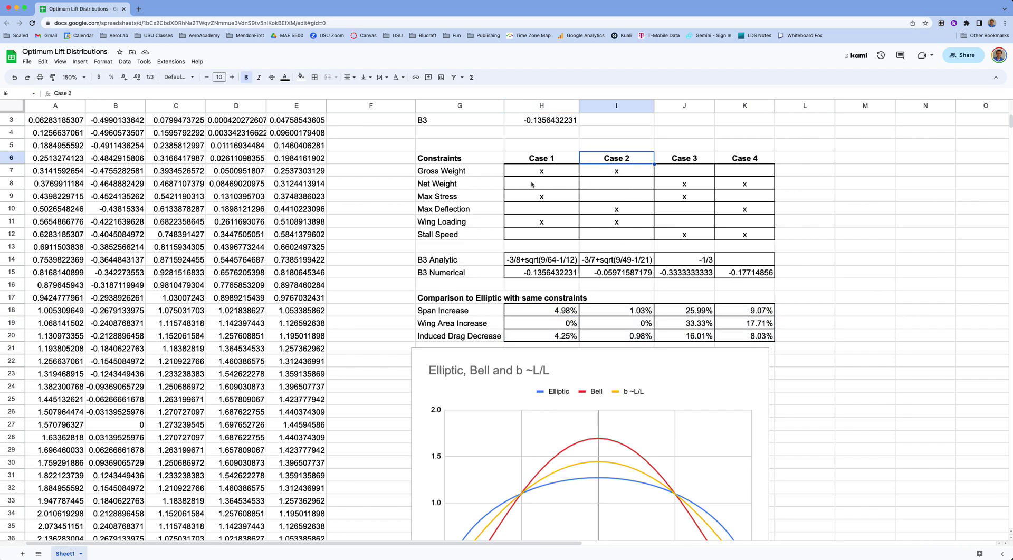
{"action": "left_click", "coordinate": [617, 176]}
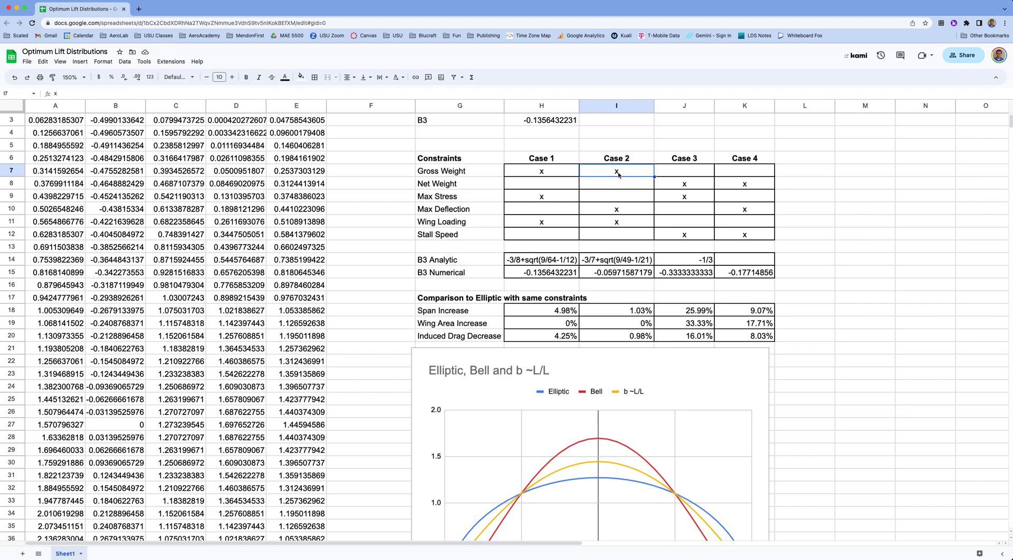
{"action": "left_click", "coordinate": [617, 210]}
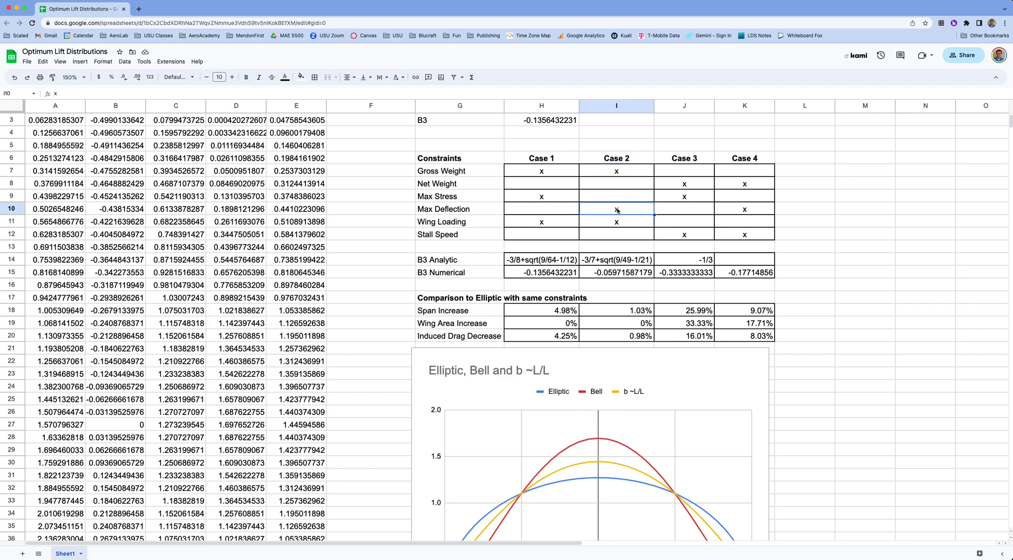
{"action": "left_click", "coordinate": [583, 224]}
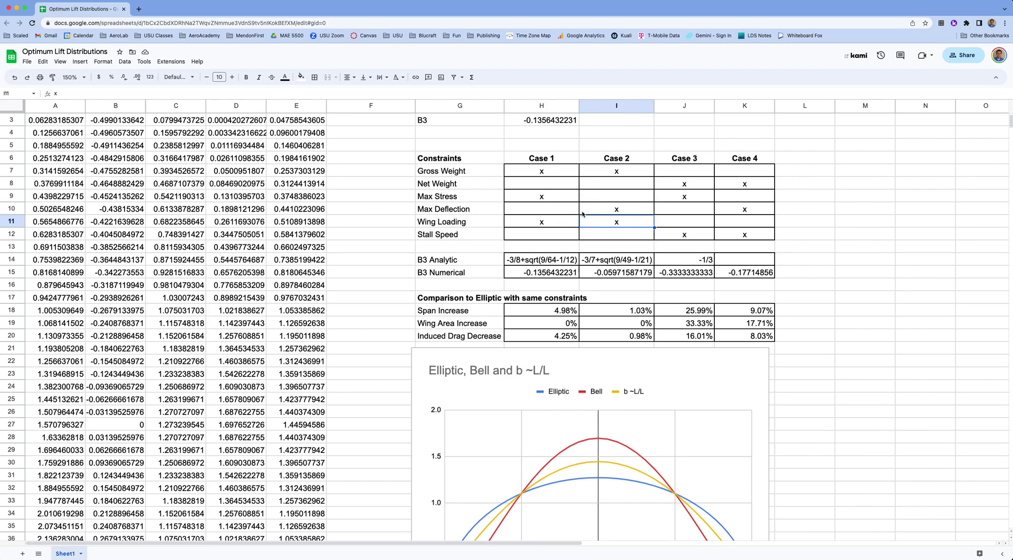
{"action": "left_click", "coordinate": [550, 197]}
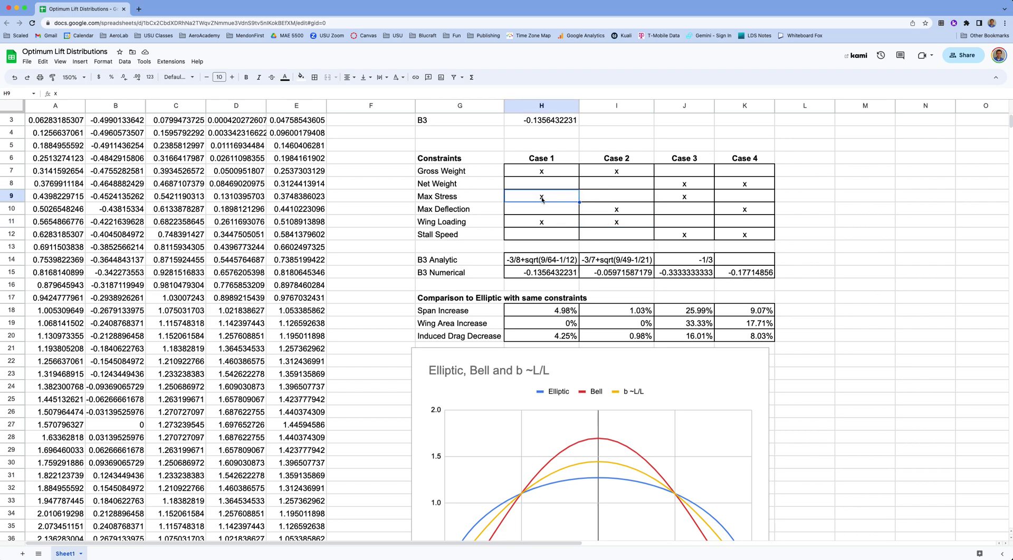
{"action": "left_click", "coordinate": [610, 209]}
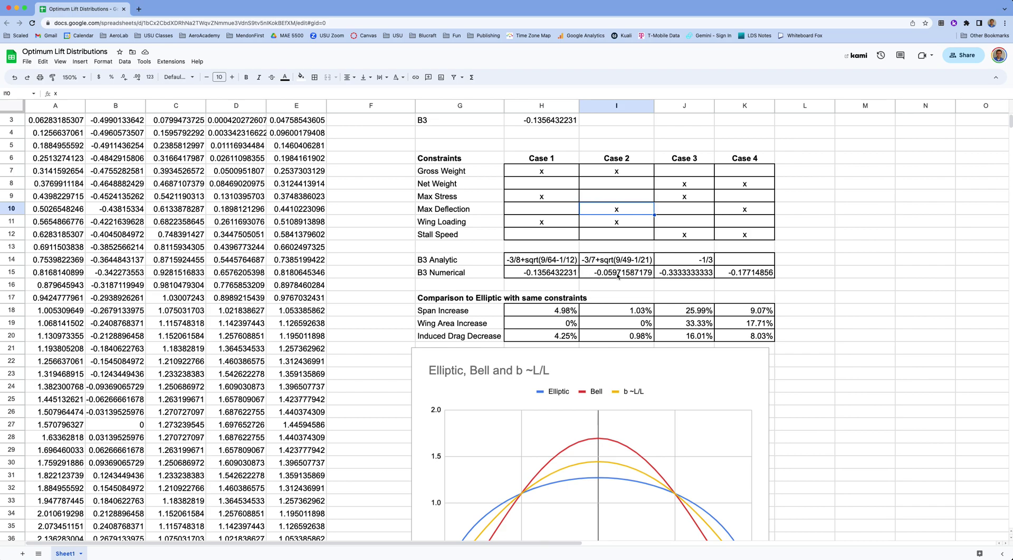
Step: Set the plotted B3 value in H3 to Case 2's numerical B3 with the formula =I15
{"action": "scroll", "coordinate": [617, 275], "scroll_direction": "up", "scroll_amount": 1}
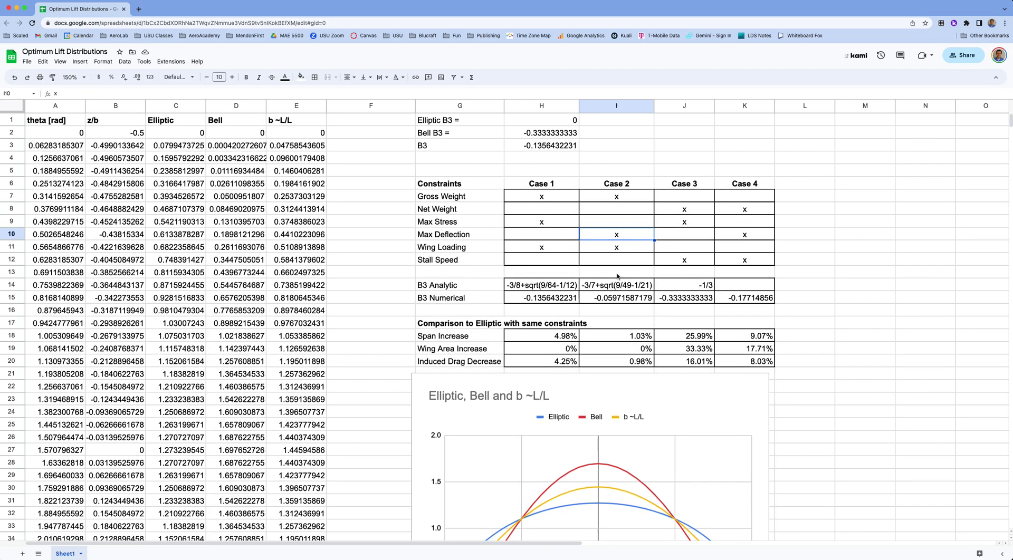
{"action": "left_click", "coordinate": [540, 151]}
{"action": "type", "text": "="}
{"action": "left_click", "coordinate": [620, 300]}
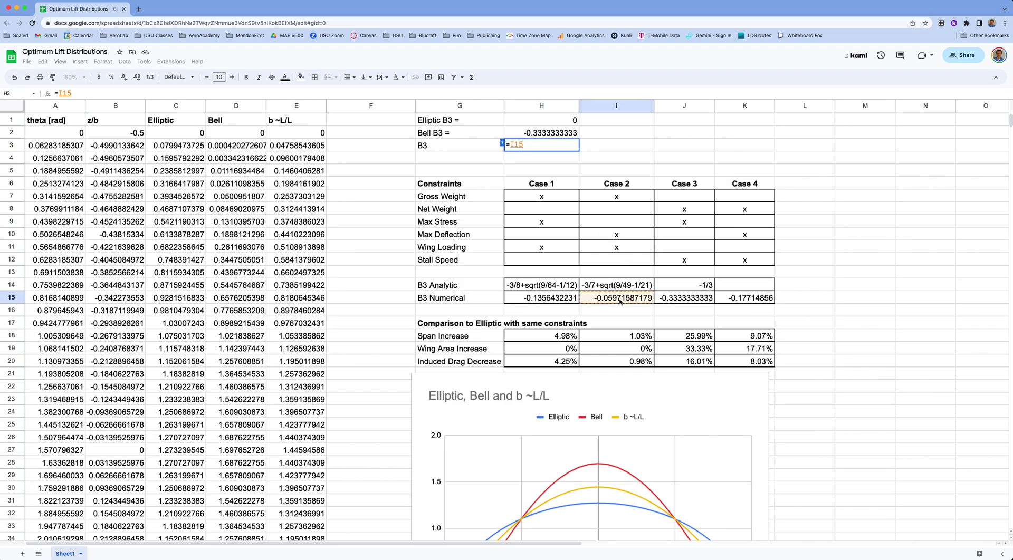
{"action": "key", "text": "Return"}
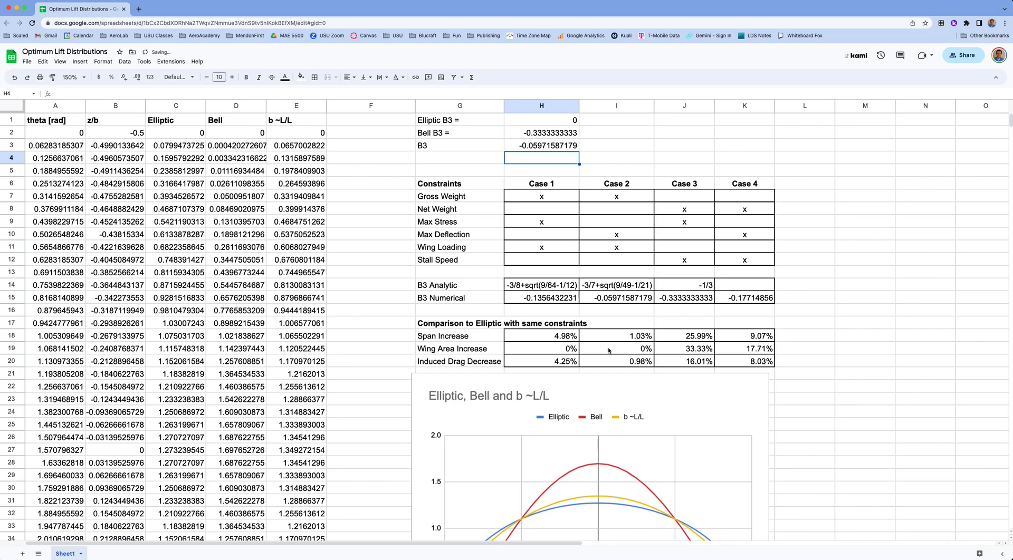
Step: Examine the b ~L/L curve against the elliptic one, and check Case 2's span increase in I18 and induced drag decrease in I20
{"action": "scroll", "coordinate": [560, 350], "scroll_direction": "down", "scroll_amount": 5}
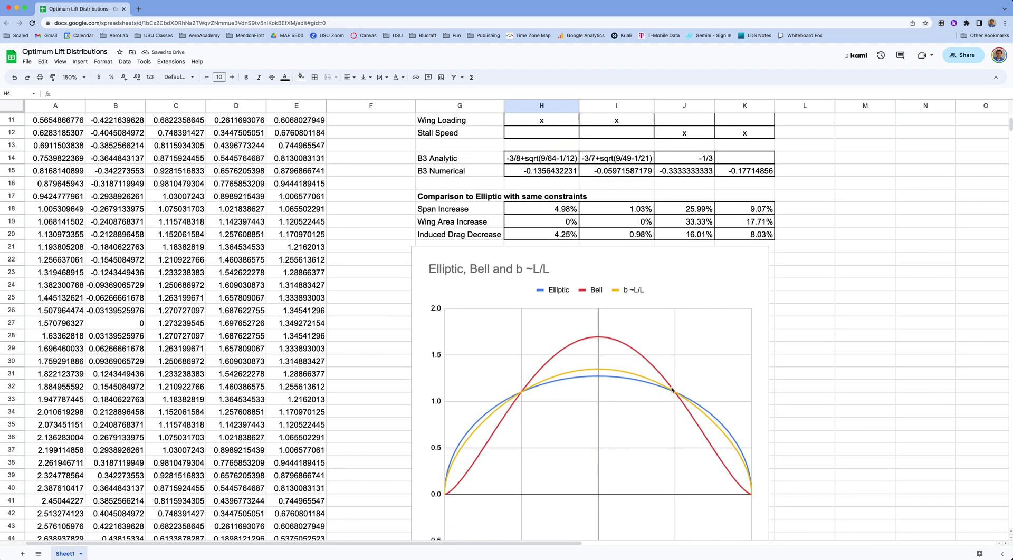
{"action": "scroll", "coordinate": [599, 372], "scroll_direction": "up", "scroll_amount": 5}
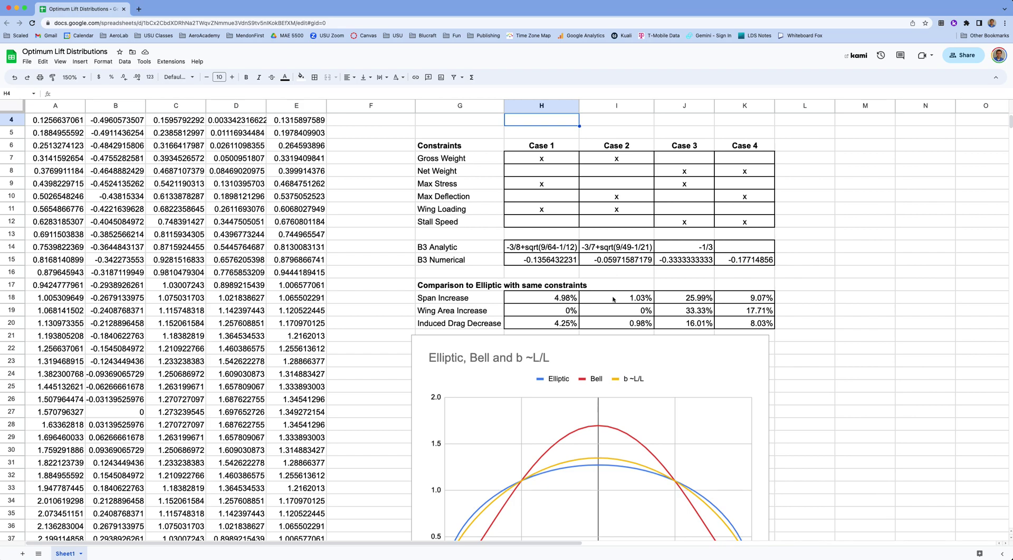
{"action": "left_click", "coordinate": [608, 300]}
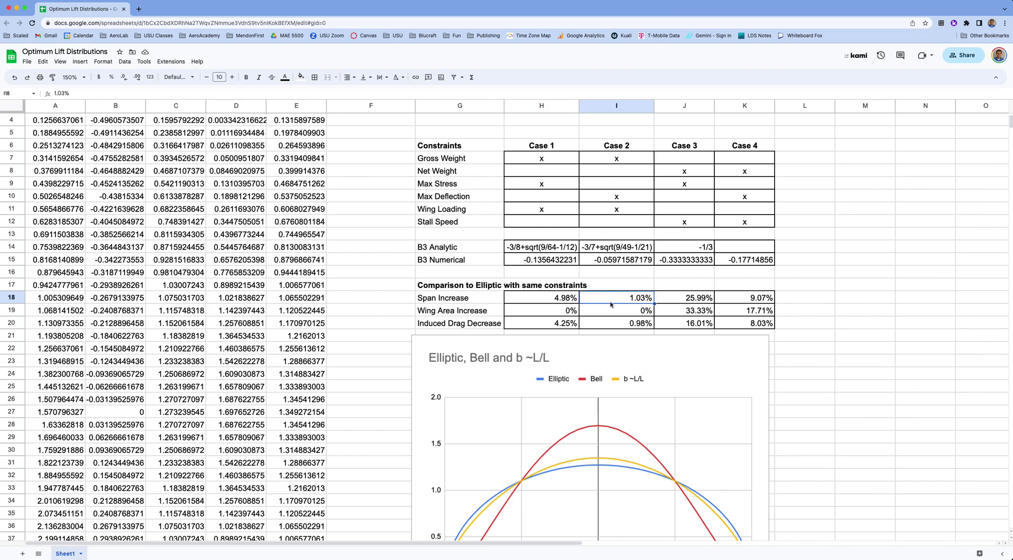
{"action": "left_click", "coordinate": [616, 324]}
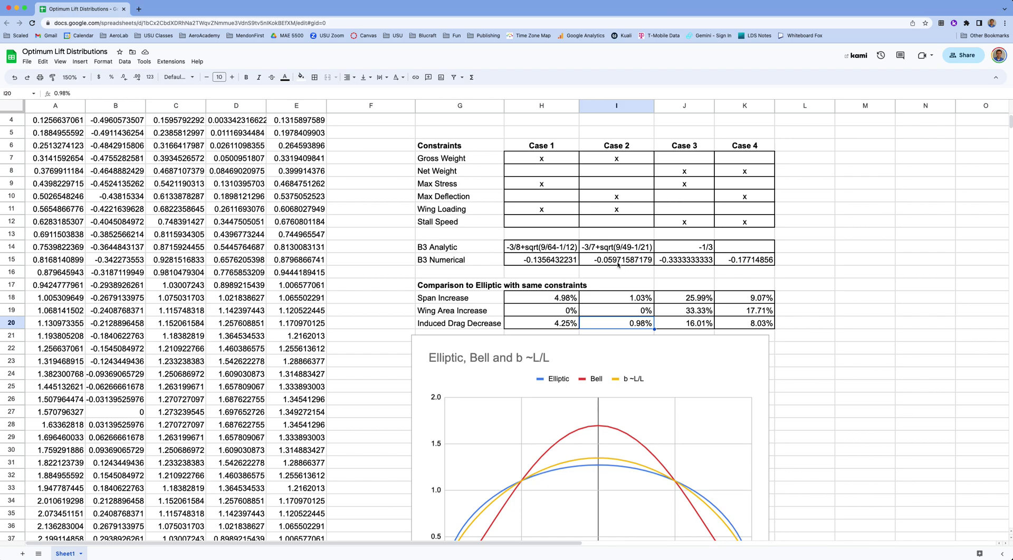
Step: Compare the Net Weight constraint of Cases 3 and 4 in J8:K8 with the Gross Weight constraint of Cases 1 and 2 in row 7
{"action": "left_click", "coordinate": [689, 171]}
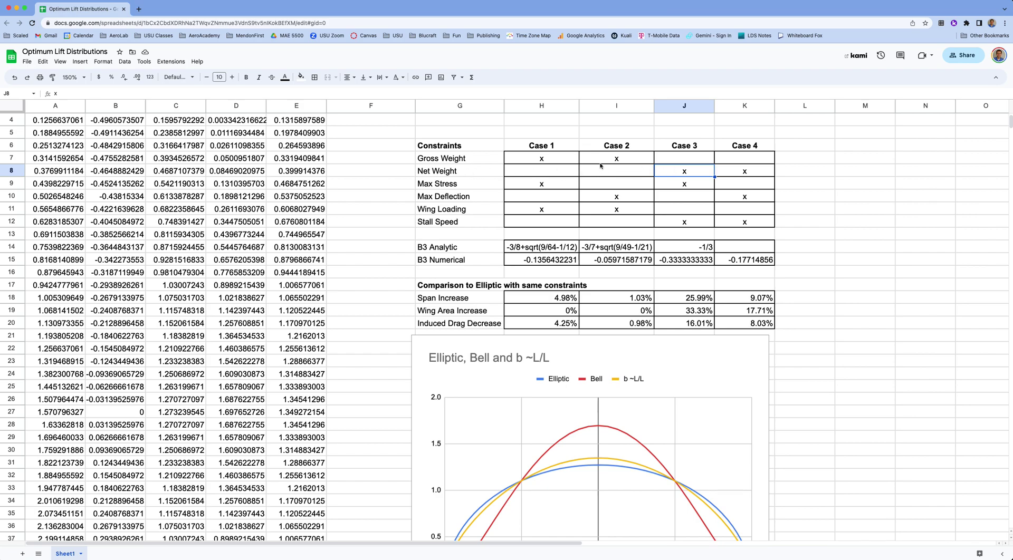
{"action": "left_click", "coordinate": [559, 158]}
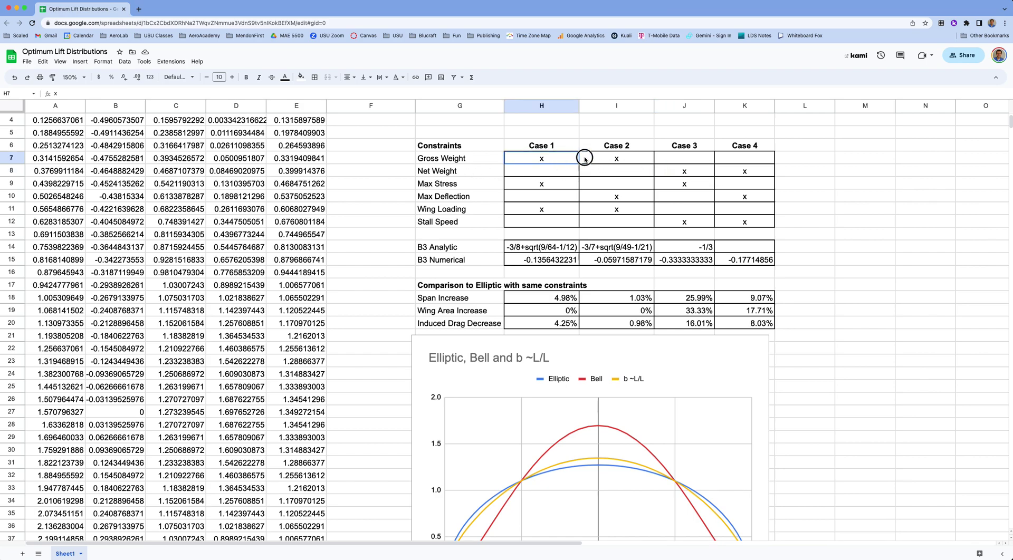
{"action": "left_click_drag", "start_coordinate": [584, 159], "coordinate": [596, 160]}
{"action": "left_click_drag", "start_coordinate": [673, 175], "coordinate": [735, 175]}
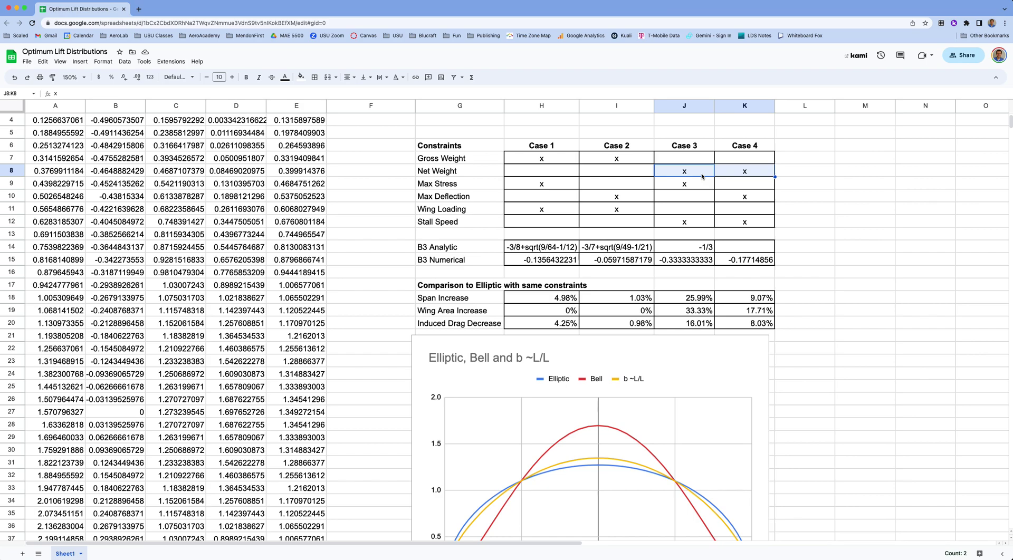
Step: Review Case 3's Net Weight, Max Stress and Stall Speed constraints in J8, J9 and J12 together with its analytic B3 in J14
{"action": "left_click", "coordinate": [686, 185]}
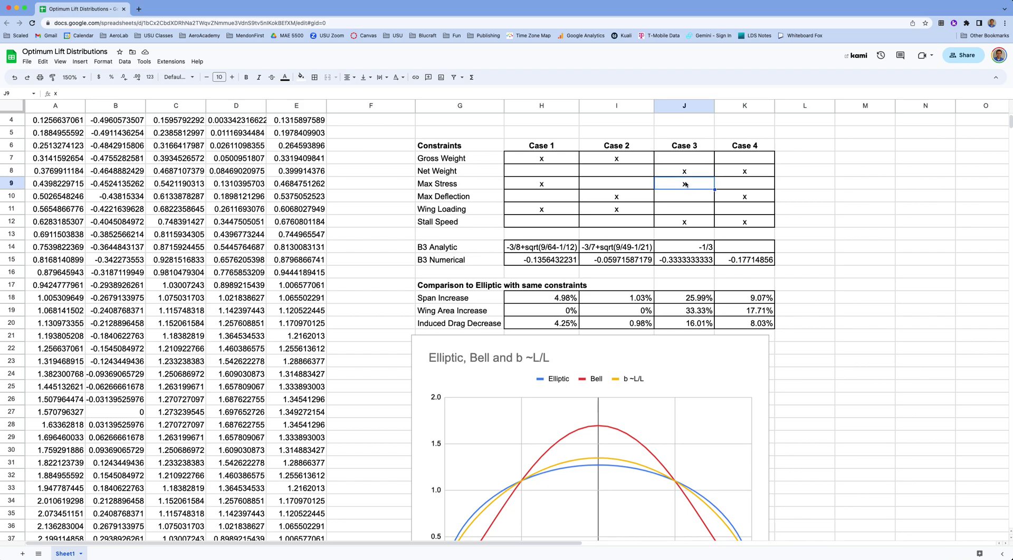
{"action": "left_click", "coordinate": [682, 223]}
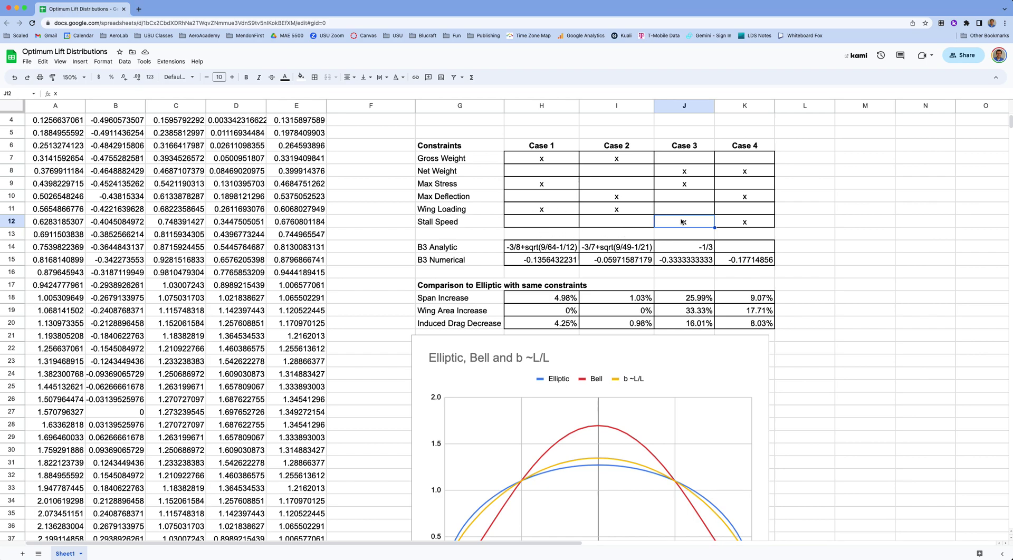
{"action": "left_click", "coordinate": [682, 173]}
{"action": "left_click", "coordinate": [682, 184]}
{"action": "type", "text": "x"}
{"action": "left_click", "coordinate": [684, 224]}
{"action": "left_click", "coordinate": [684, 246]}
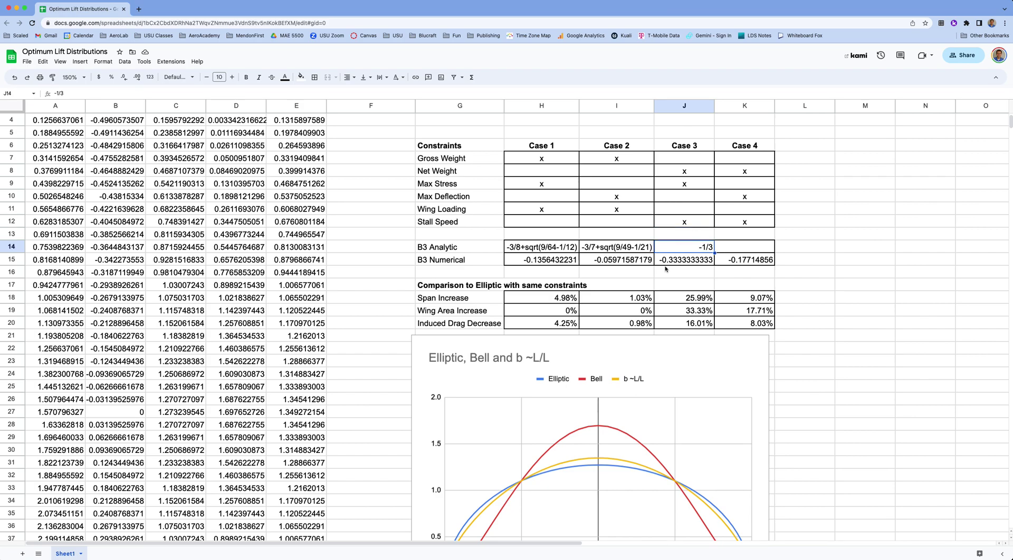
{"action": "left_click", "coordinate": [690, 171]}
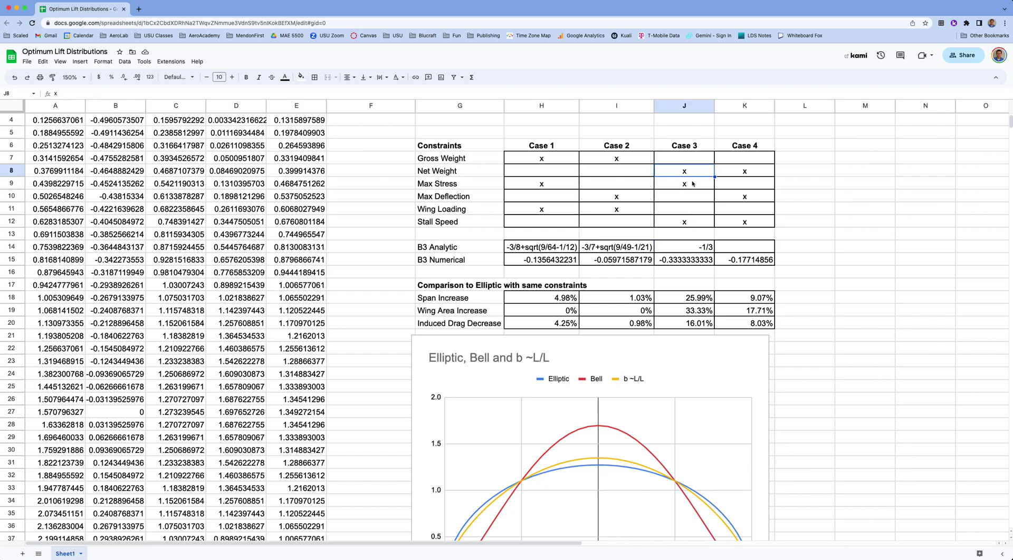
{"action": "left_click", "coordinate": [693, 183]}
{"action": "left_click", "coordinate": [690, 224]}
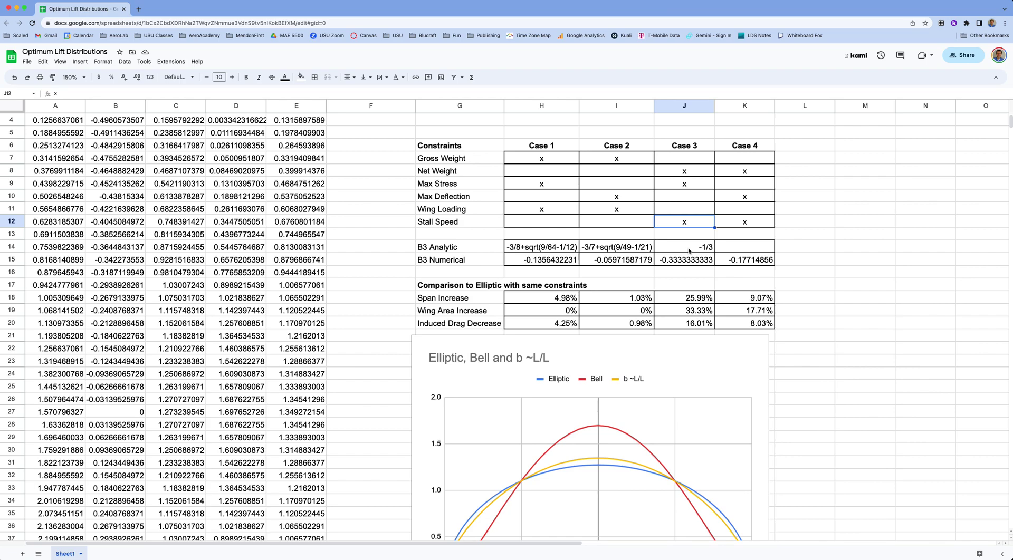
Step: Set the plotted B3 value in H3 to Case 3's numerical B3 with the formula =J15 and view the resulting chart
{"action": "scroll", "coordinate": [679, 235], "scroll_direction": "up", "scroll_amount": 1}
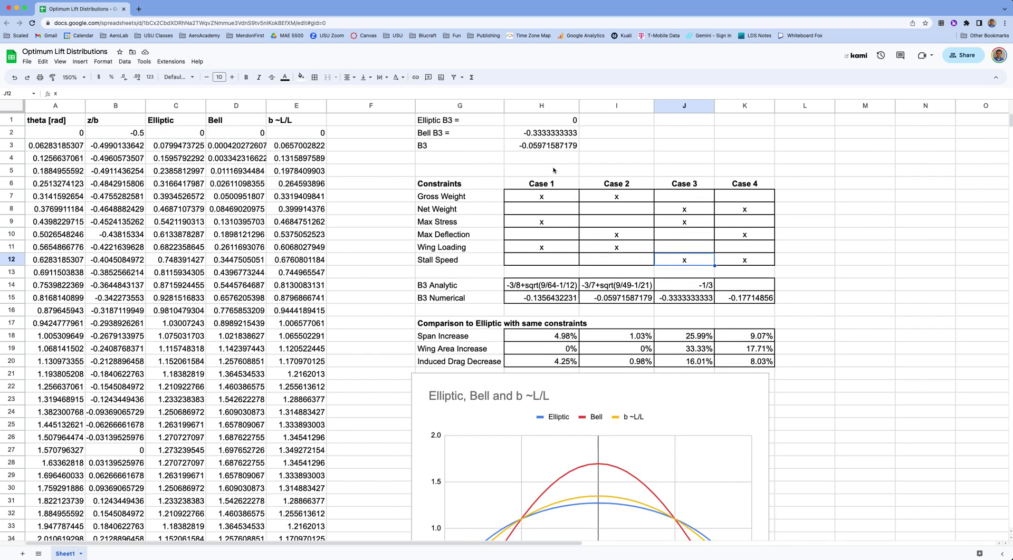
{"action": "left_click", "coordinate": [543, 148]}
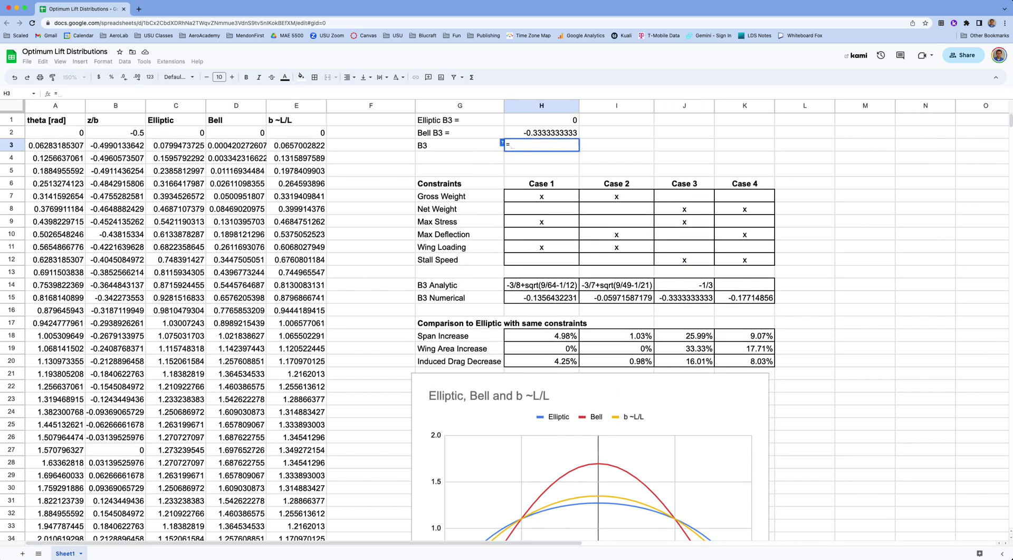
{"action": "left_click", "coordinate": [687, 299]}
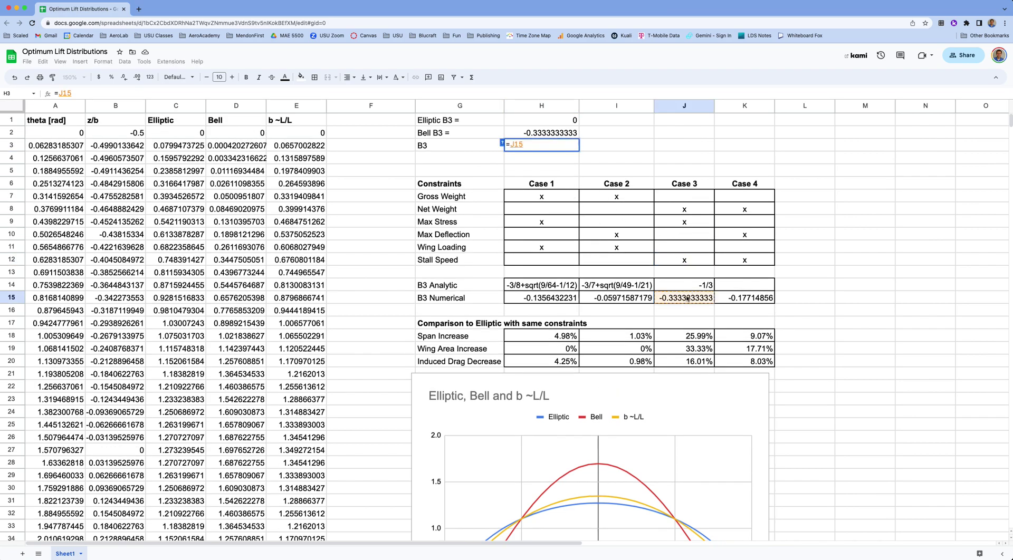
{"action": "key", "text": "Return"}
{"action": "scroll", "coordinate": [669, 356], "scroll_direction": "down", "scroll_amount": 3}
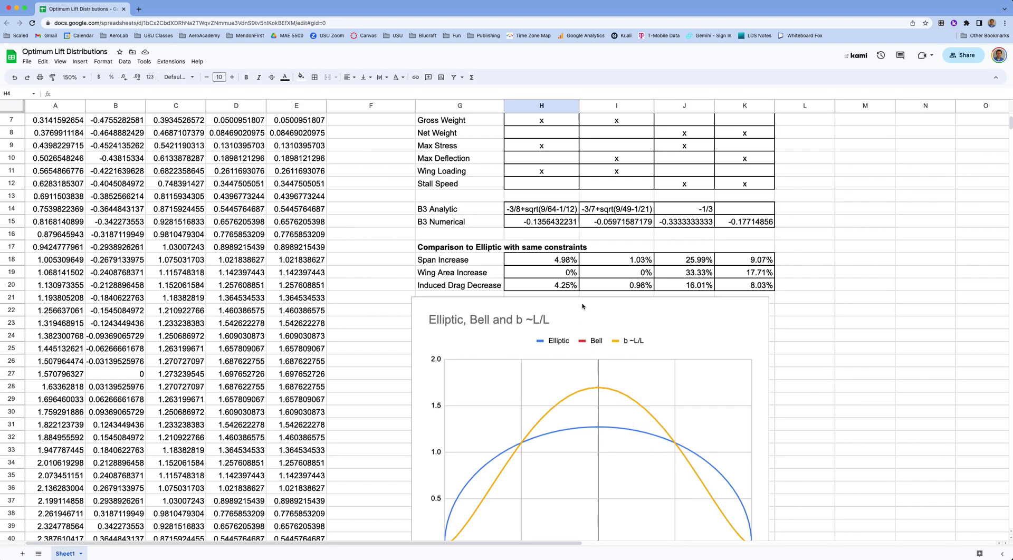
Step: Examine Case 3's span, wing area and induced drag results in J18:J20 in relation to its Stall Speed and Wing Loading constraint cells
{"action": "scroll", "coordinate": [680, 284], "scroll_direction": "up", "scroll_amount": 2}
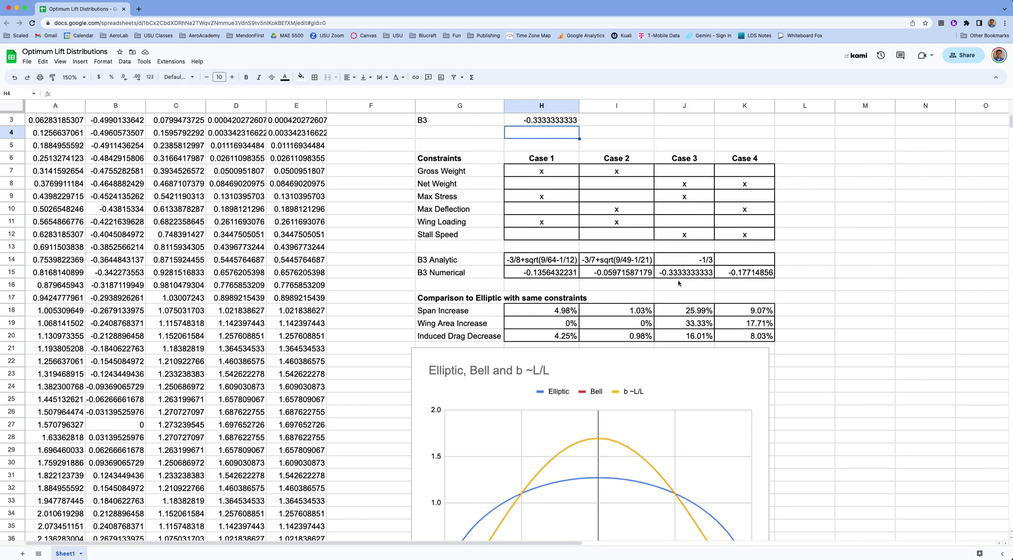
{"action": "left_click", "coordinate": [688, 312]}
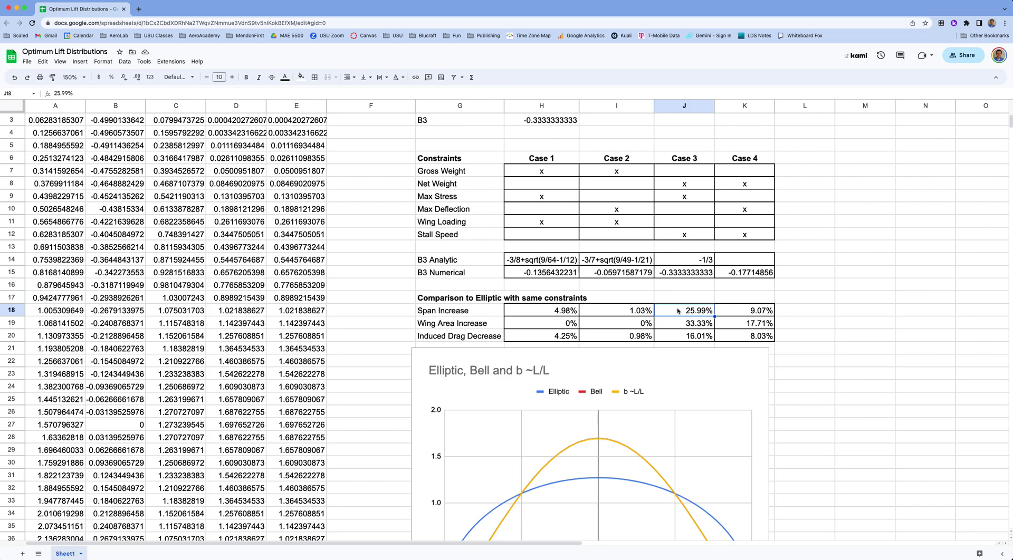
{"action": "left_click_drag", "start_coordinate": [679, 310], "coordinate": [681, 339]}
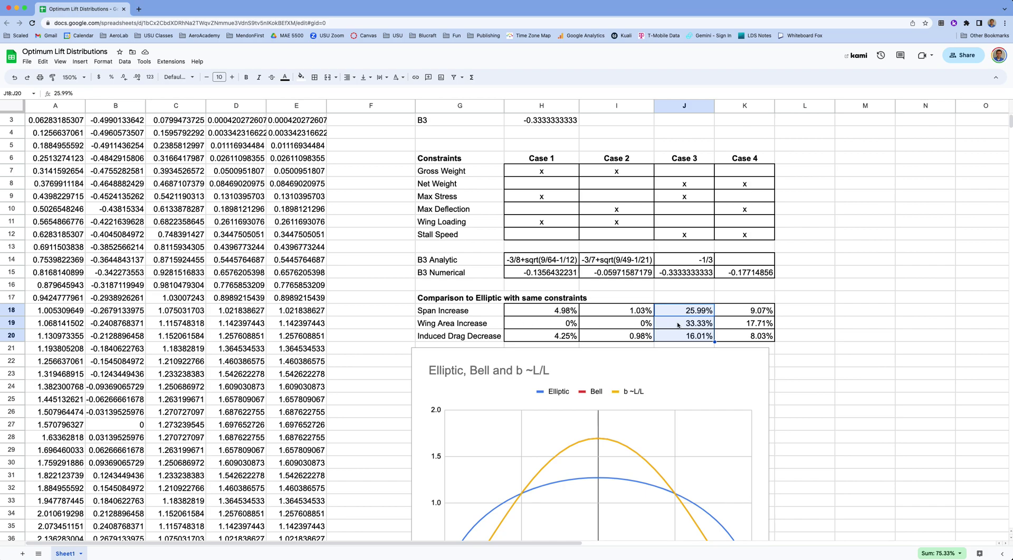
{"action": "left_click", "coordinate": [683, 239]}
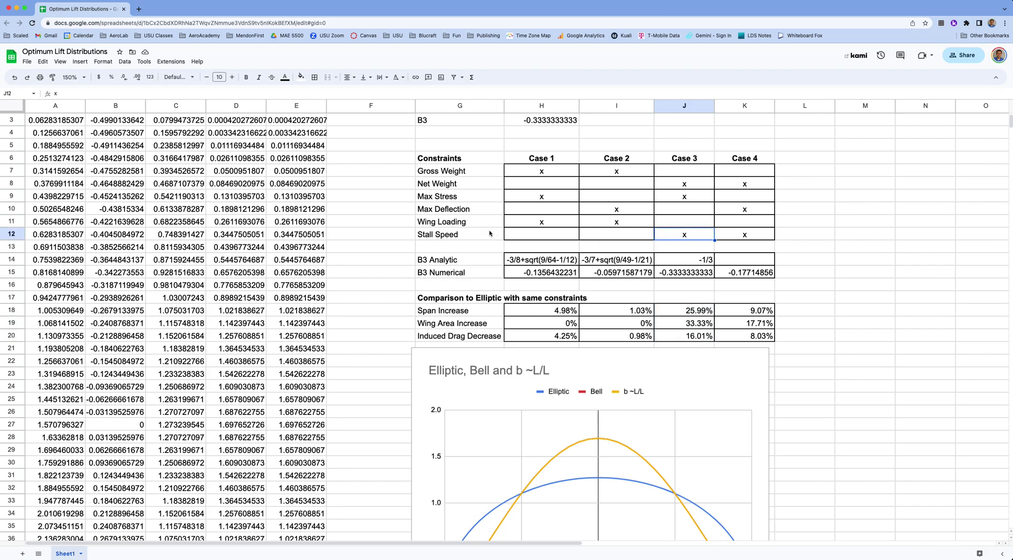
{"action": "left_click", "coordinate": [670, 226]}
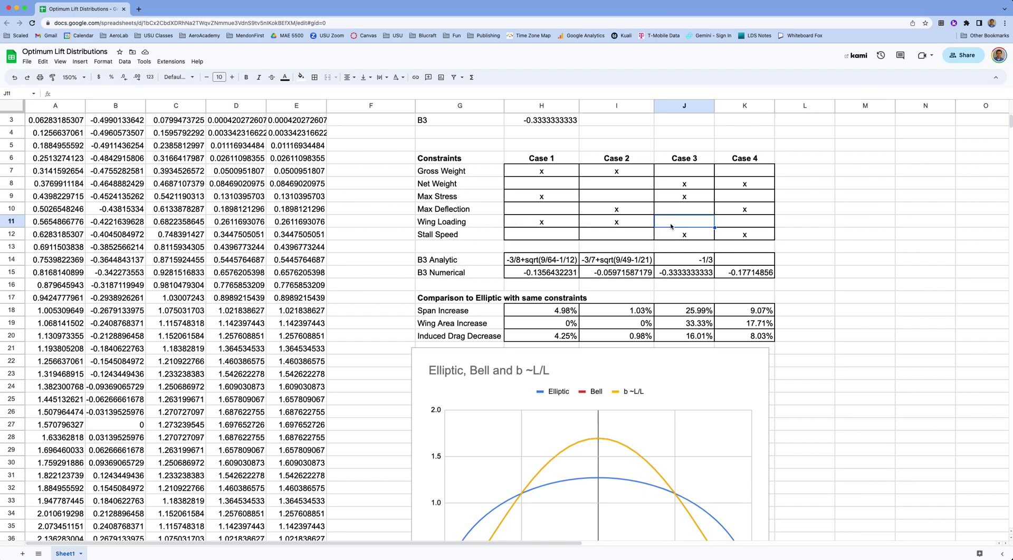
{"action": "left_click", "coordinate": [701, 325]}
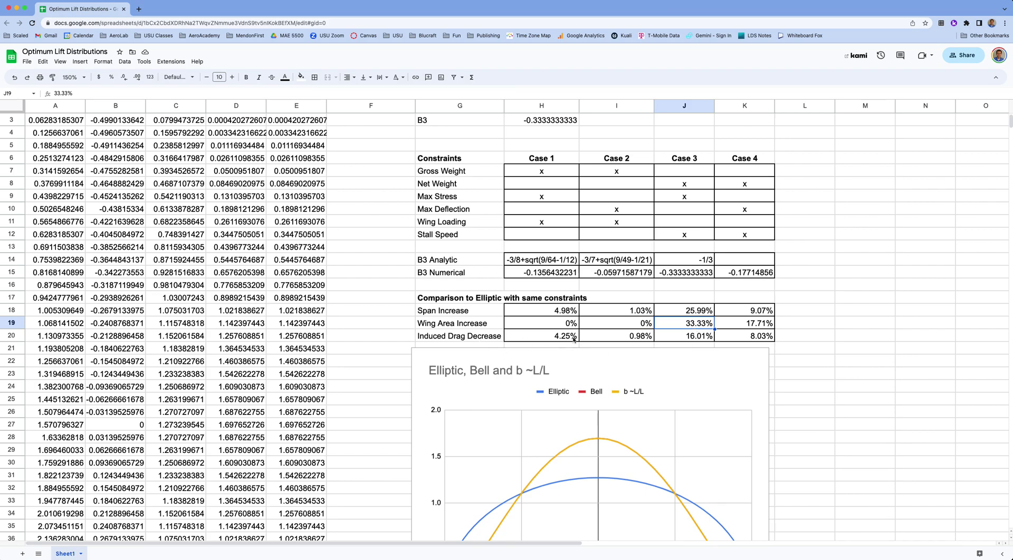
{"action": "left_click", "coordinate": [692, 336]}
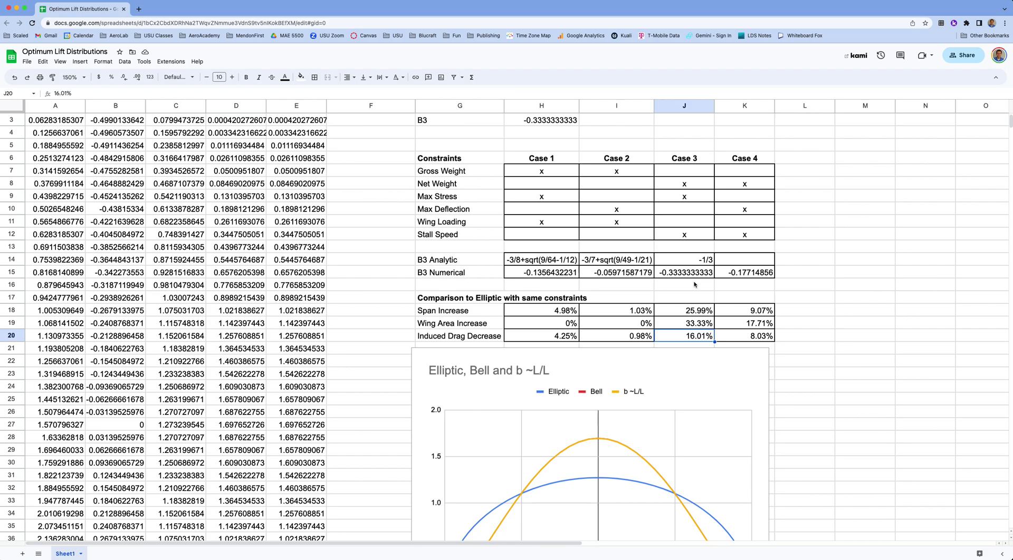
Step: Check Case 4's Net Weight and Max Deflection constraints in K8 and K10 against Case 3's Max Stress constraint in J9
{"action": "left_click", "coordinate": [745, 188]}
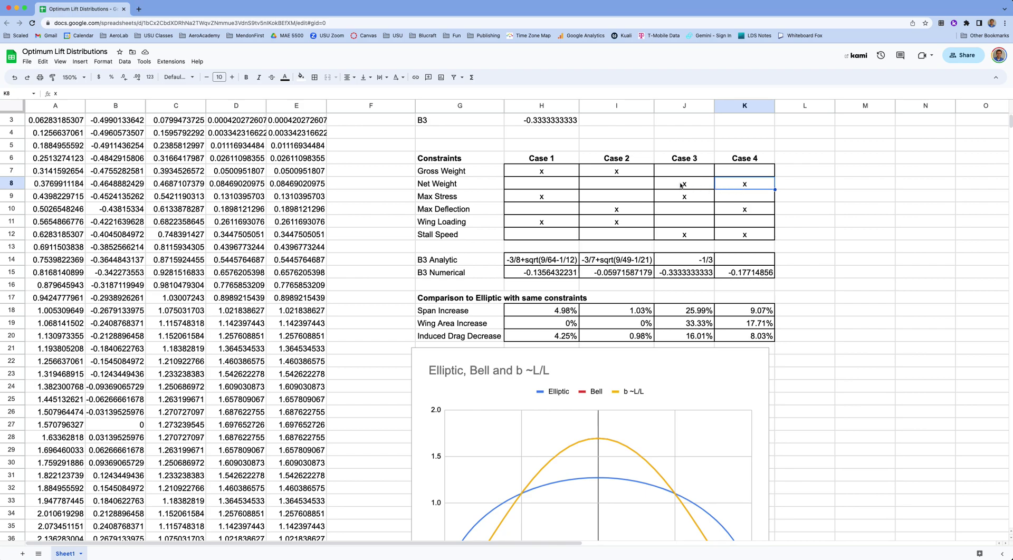
{"action": "key", "text": "Down"}
{"action": "key", "text": "Down"}
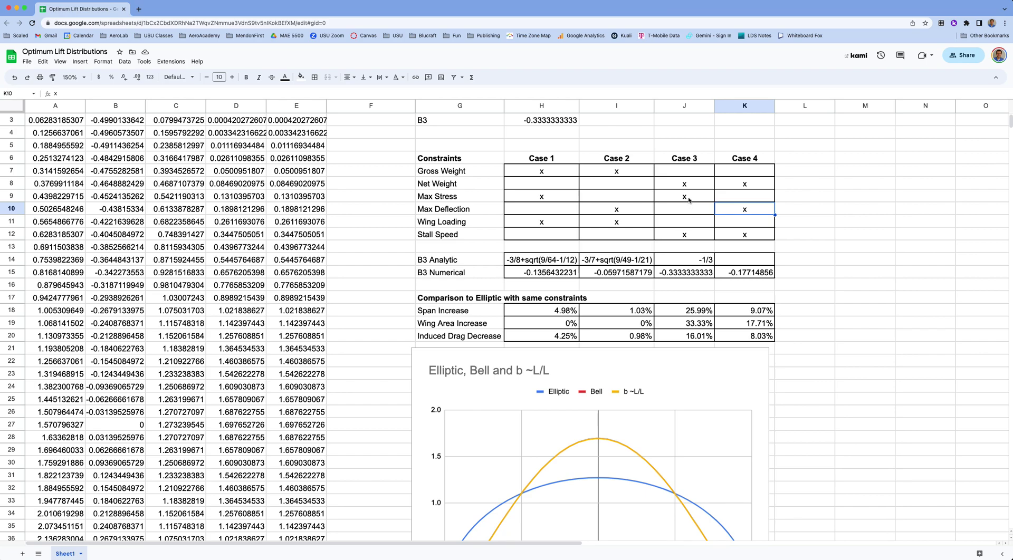
{"action": "left_click", "coordinate": [688, 200]}
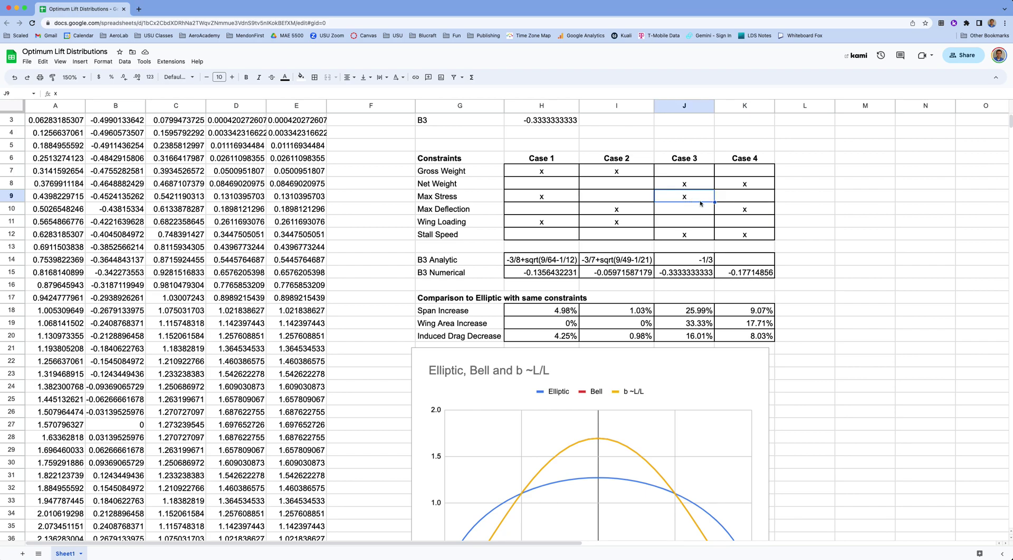
Step: Review Case 4's Max Deflection and Stall Speed constraints in K10 and K12 together with its B3 cells in K14:K15
{"action": "left_click", "coordinate": [733, 211]}
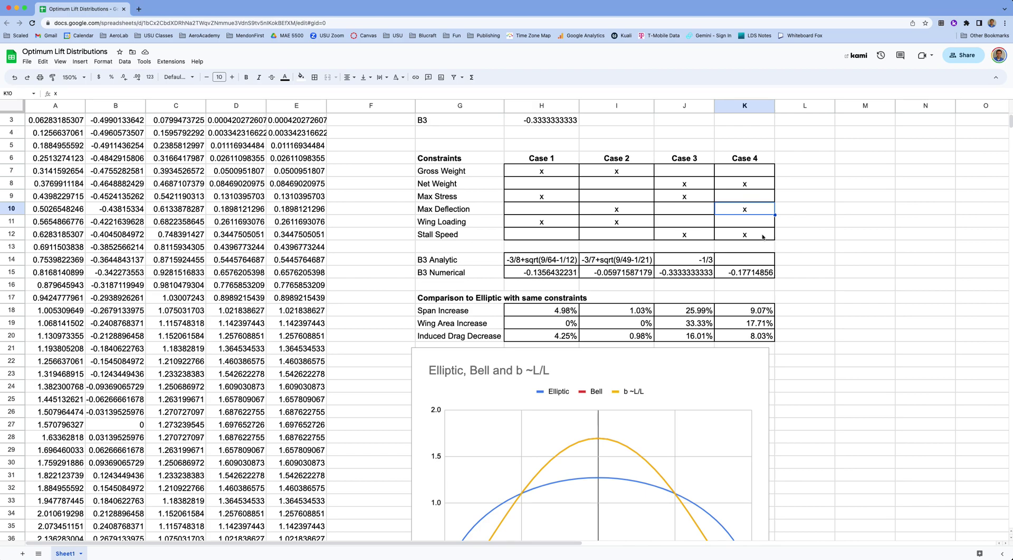
{"action": "left_click", "coordinate": [734, 238]}
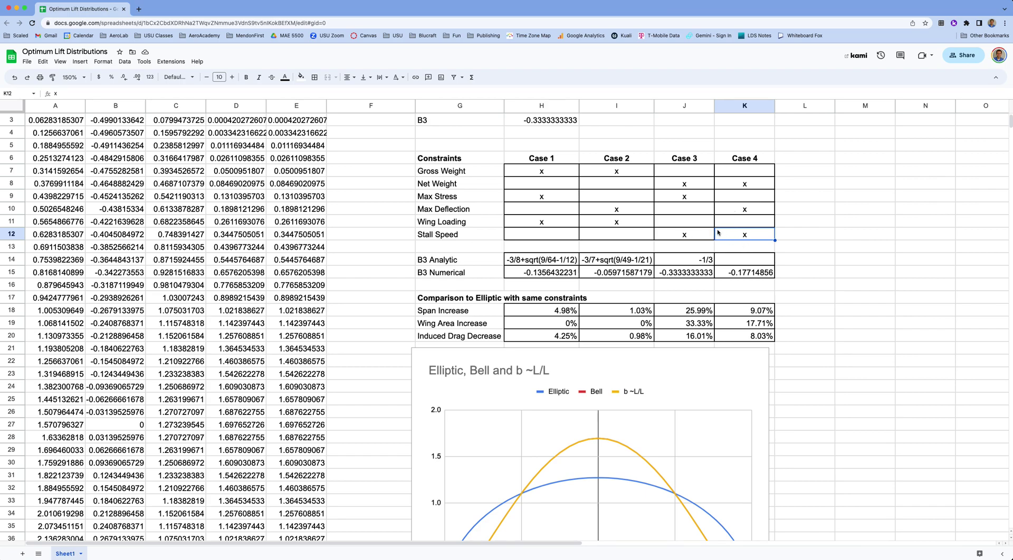
{"action": "left_click", "coordinate": [737, 274]}
{"action": "left_click", "coordinate": [720, 261]}
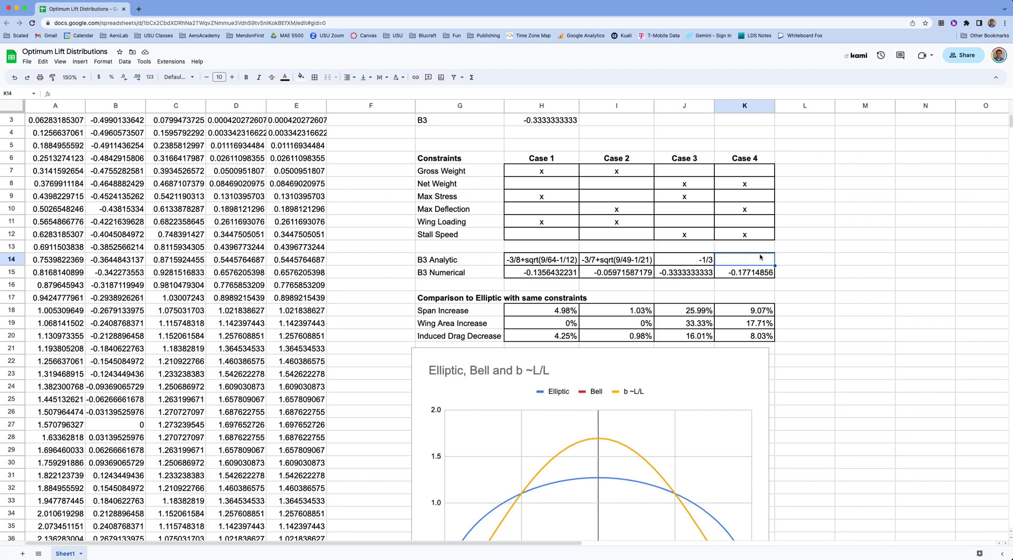
{"action": "left_click", "coordinate": [741, 276]}
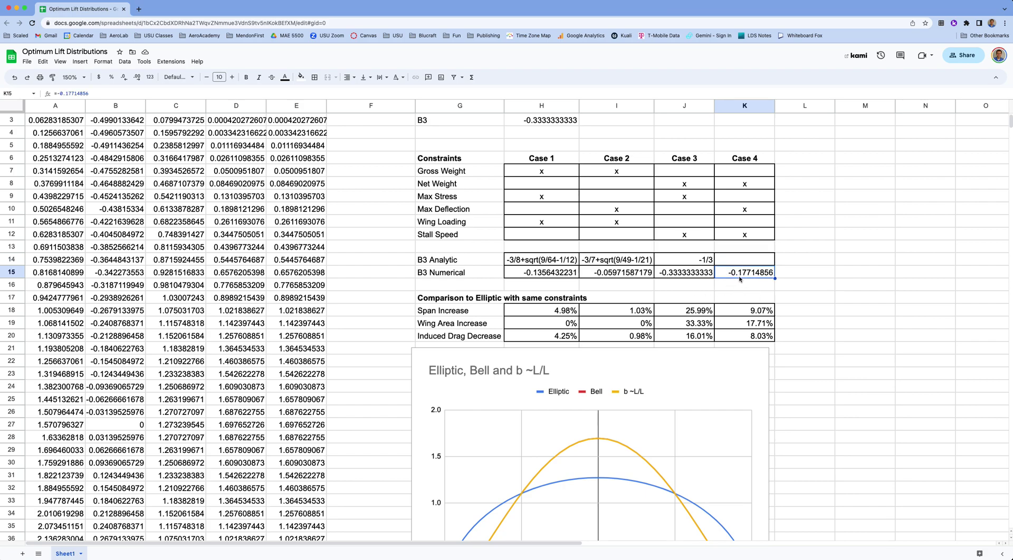
Step: Set the plotted B3 value in H3 to Case 4's numerical B3 with the formula =K15 and view the resulting chart
{"action": "left_click", "coordinate": [531, 125]}
{"action": "type", "text": "="}
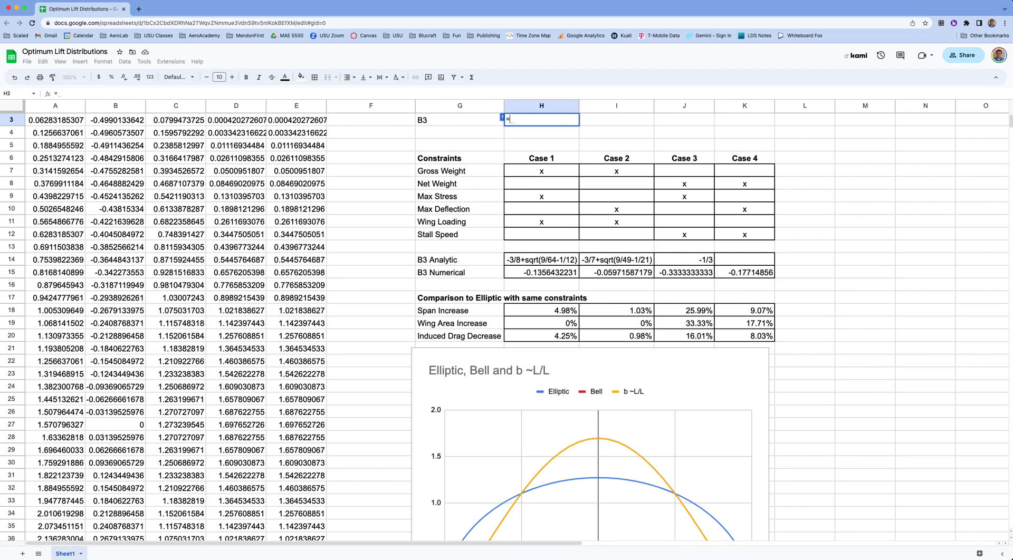
{"action": "left_click", "coordinate": [753, 278]}
{"action": "key", "text": "Return"}
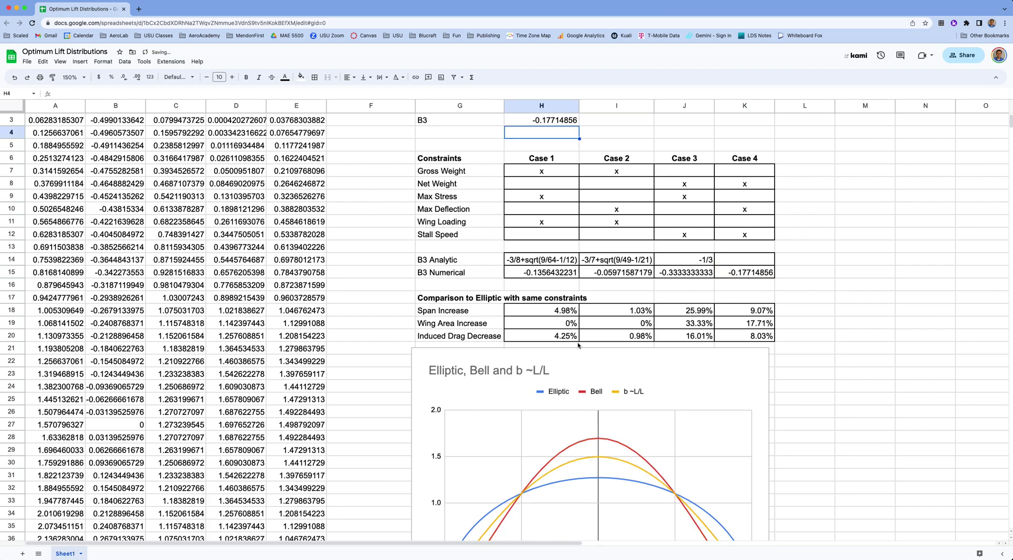
{"action": "scroll", "coordinate": [579, 345], "scroll_direction": "down", "scroll_amount": 4}
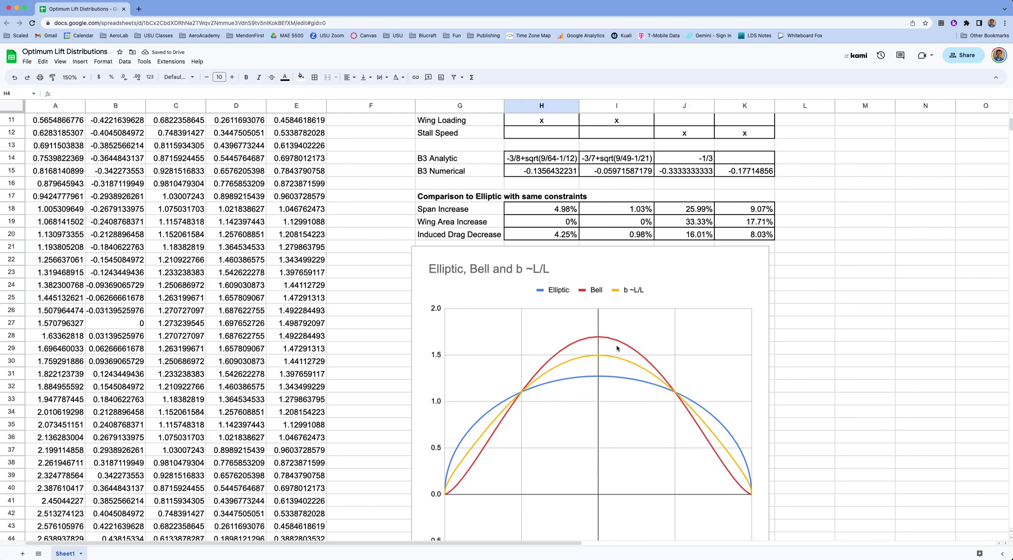
{"action": "scroll", "coordinate": [564, 272], "scroll_direction": "up", "scroll_amount": 1}
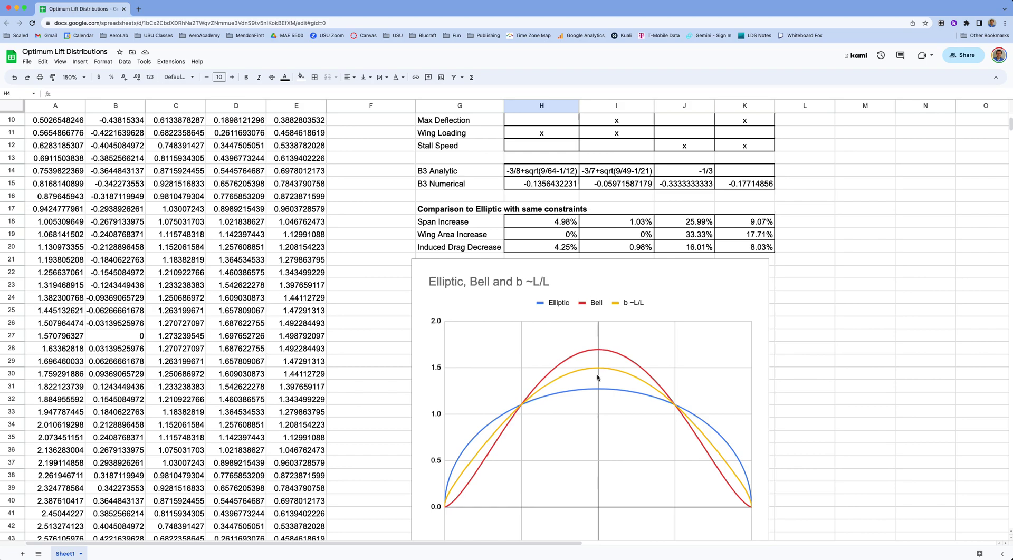
Step: Examine Case 4's numerical B3 in K15 and its span, wing area and induced drag results in K18:K20
{"action": "scroll", "coordinate": [624, 261], "scroll_direction": "up", "scroll_amount": 1}
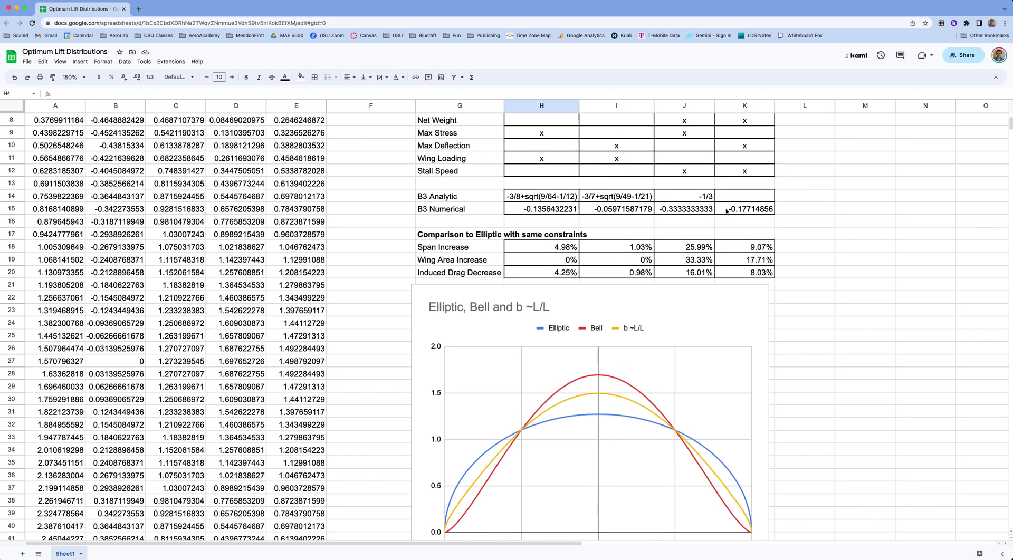
{"action": "scroll", "coordinate": [744, 234], "scroll_direction": "up", "scroll_amount": 2}
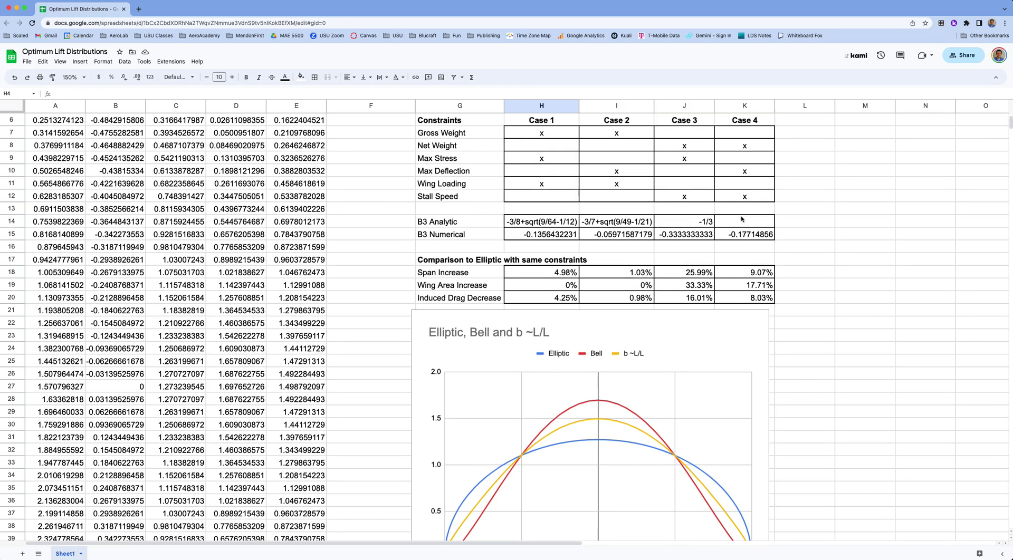
{"action": "scroll", "coordinate": [745, 234], "scroll_direction": "up", "scroll_amount": 1}
{"action": "left_click", "coordinate": [748, 248]}
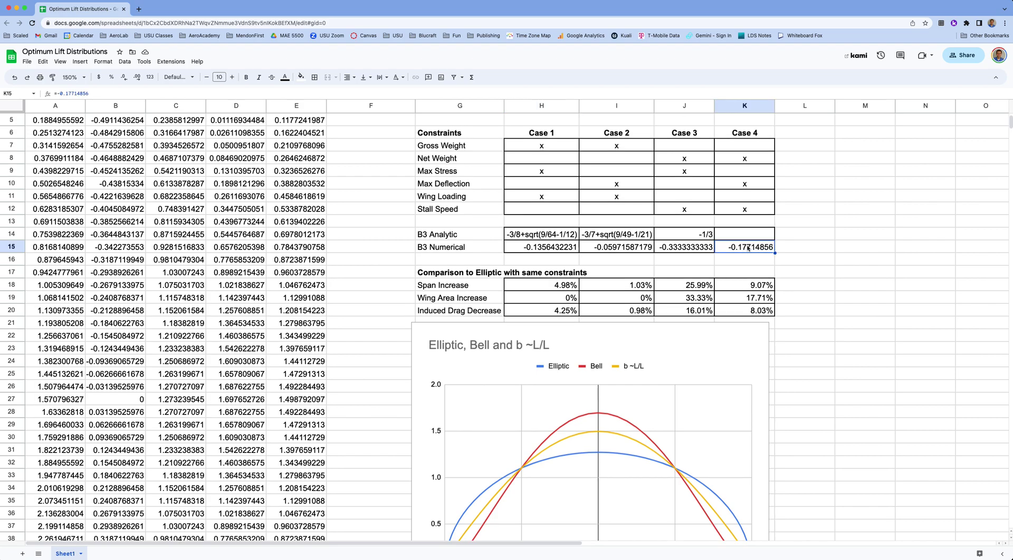
{"action": "left_click", "coordinate": [747, 288]}
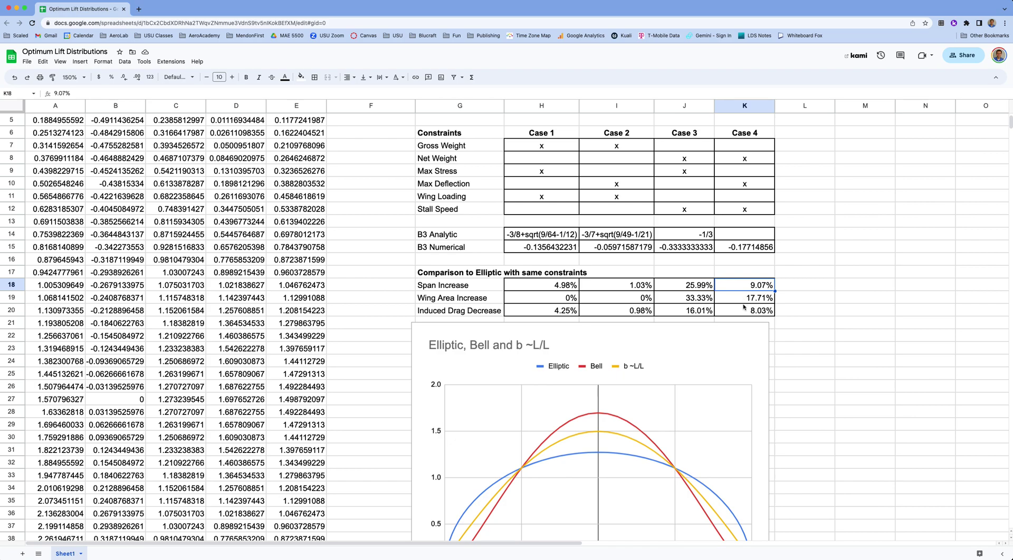
{"action": "left_click", "coordinate": [744, 300]}
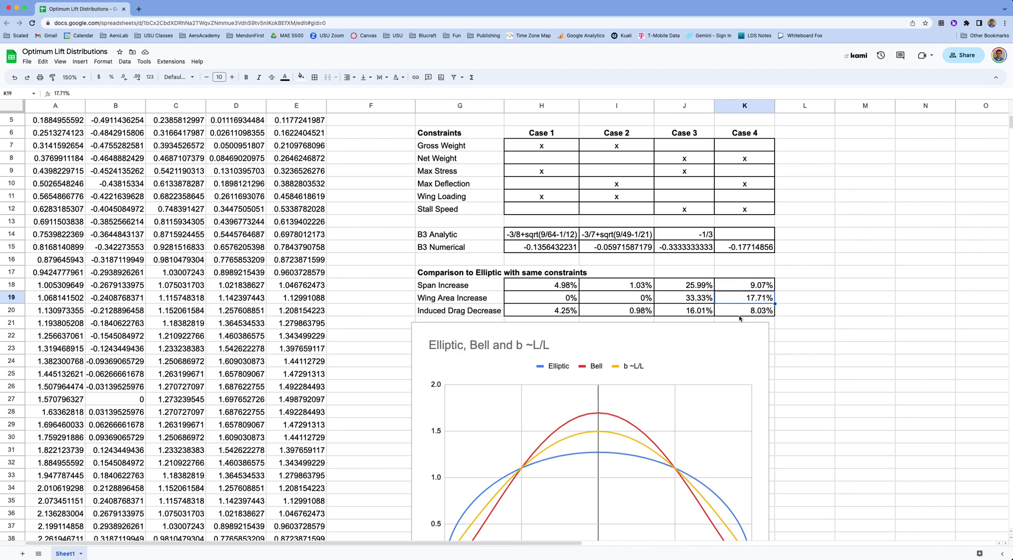
{"action": "left_click", "coordinate": [740, 314]}
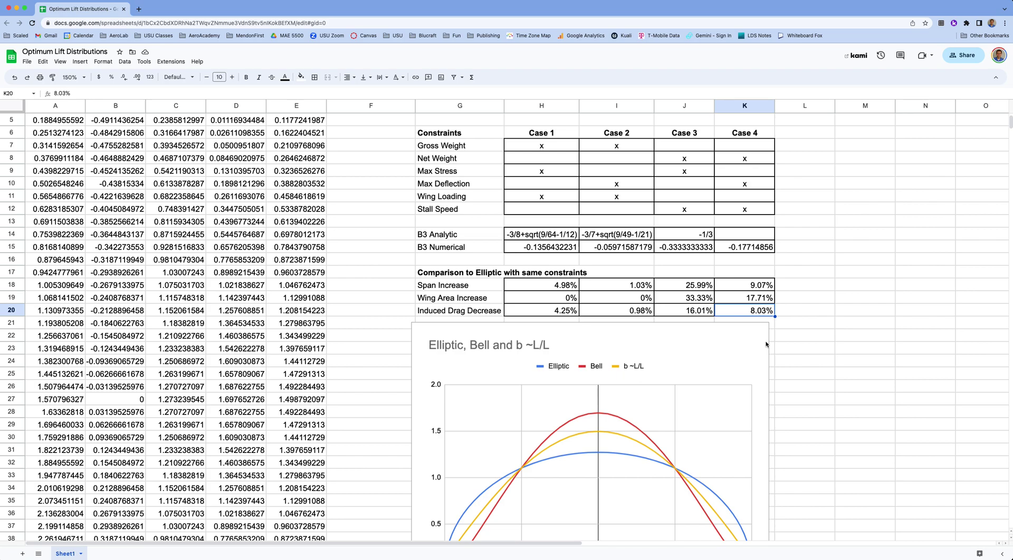
Step: Review the four case headings in H6:K6 and the weight, stress, deflection, wing loading and stall speed constraint labels in G7:G12
{"action": "scroll", "coordinate": [740, 283], "scroll_direction": "up", "scroll_amount": 2}
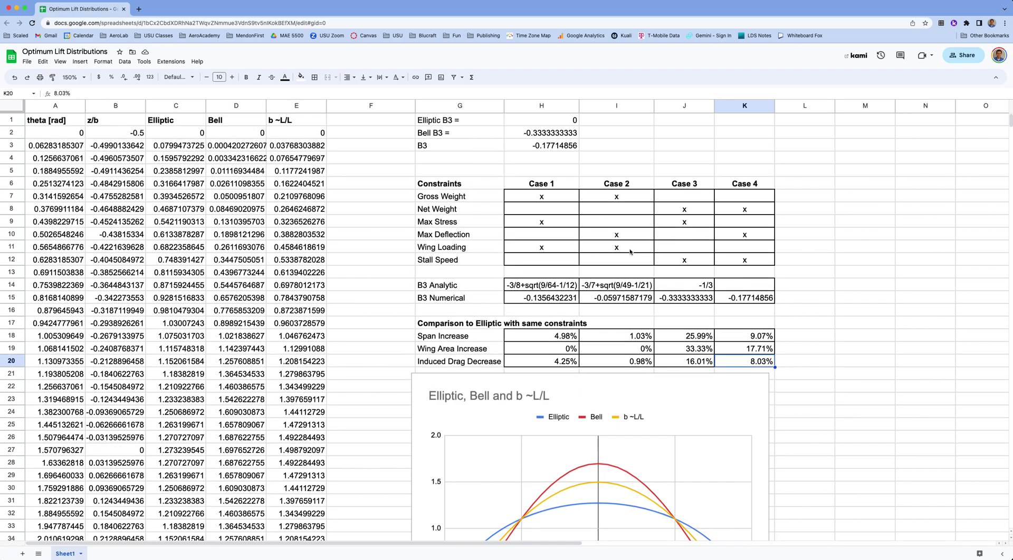
{"action": "left_click_drag", "start_coordinate": [540, 183], "coordinate": [719, 182]}
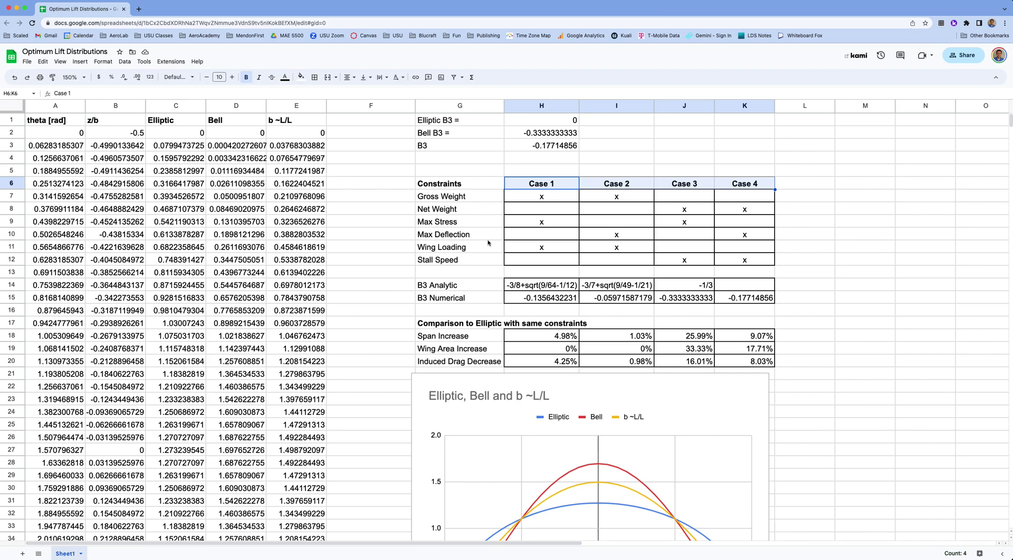
{"action": "left_click", "coordinate": [510, 221]}
{"action": "left_click", "coordinate": [432, 227]}
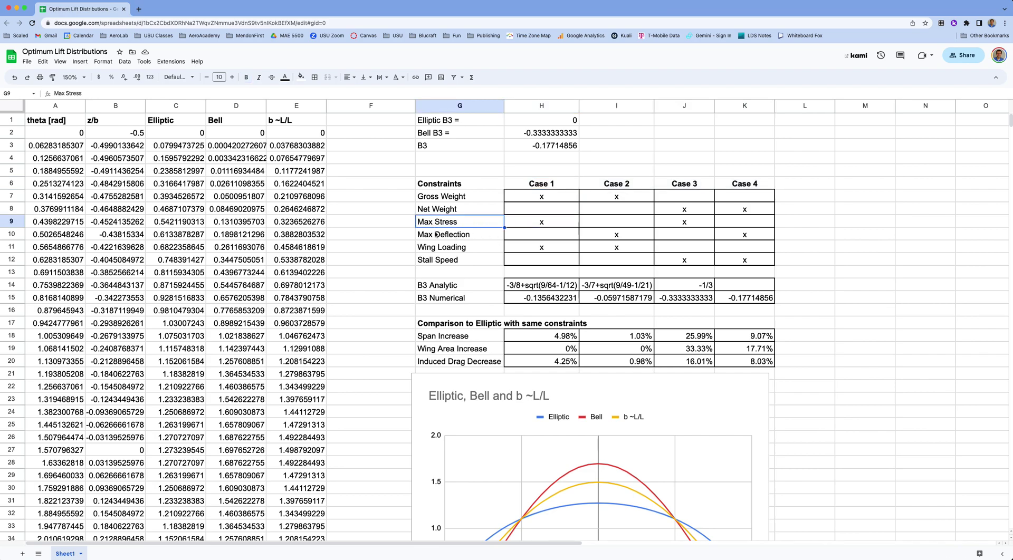
{"action": "left_click", "coordinate": [436, 236]}
{"action": "left_click", "coordinate": [436, 251]}
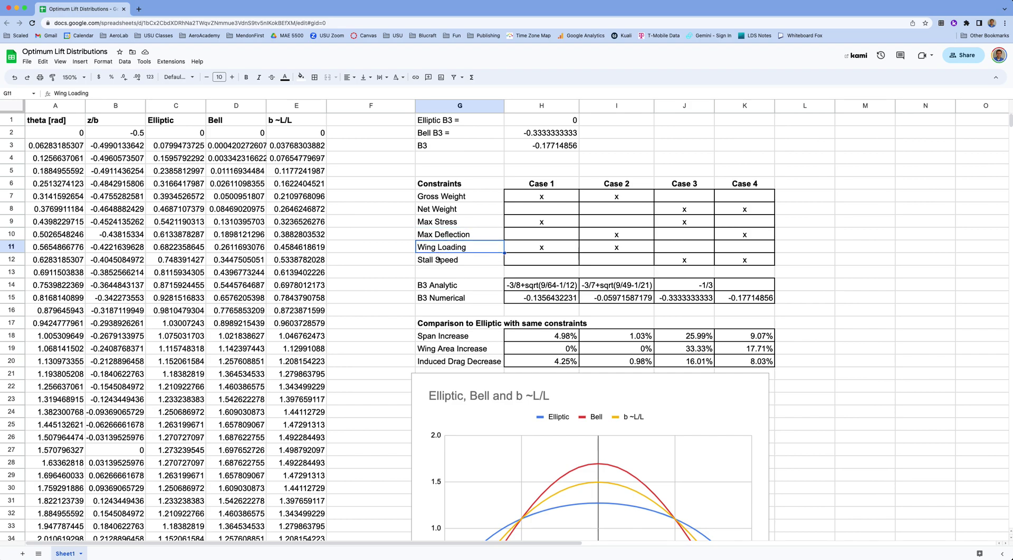
{"action": "left_click", "coordinate": [439, 262]}
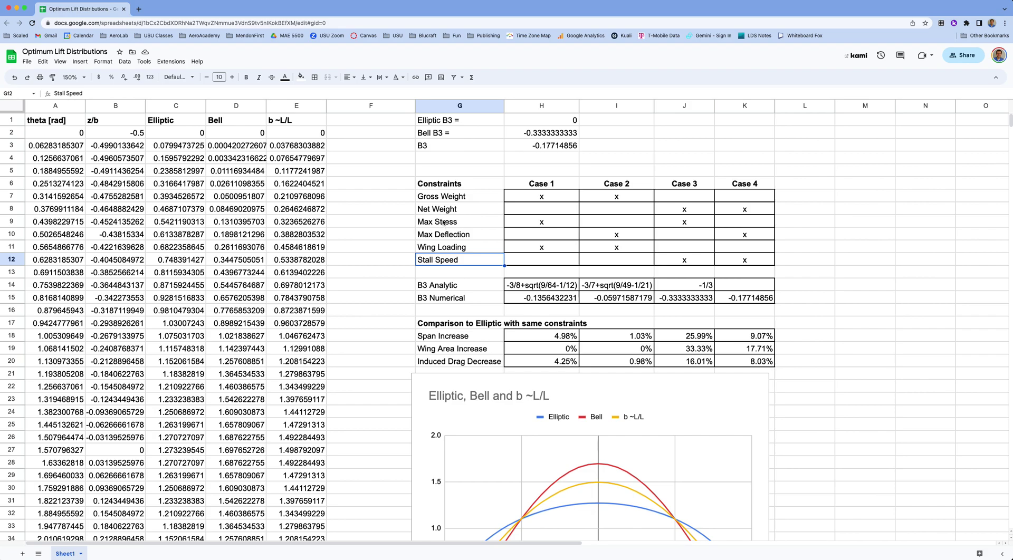
{"action": "left_click_drag", "start_coordinate": [446, 202], "coordinate": [447, 210]}
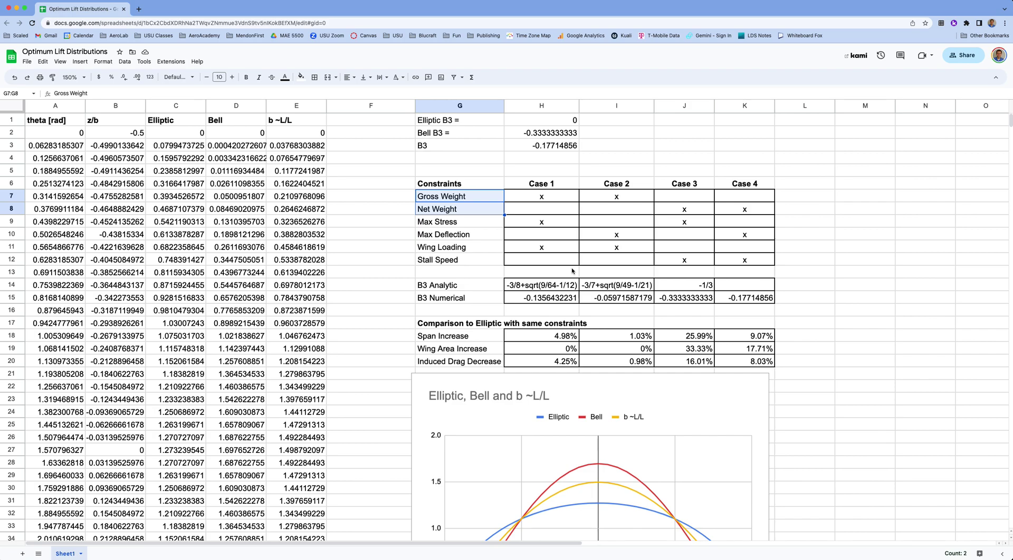
{"action": "left_click", "coordinate": [461, 197]}
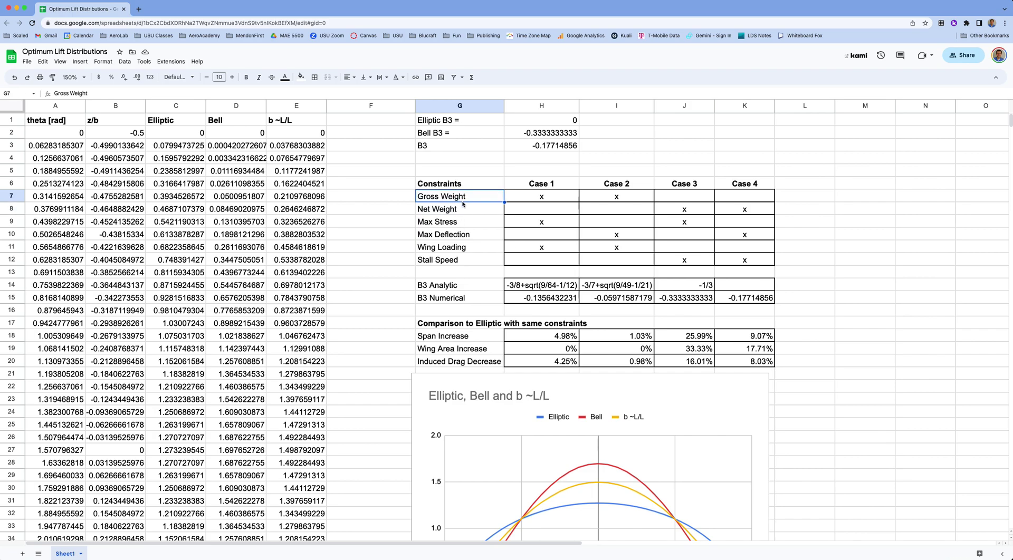